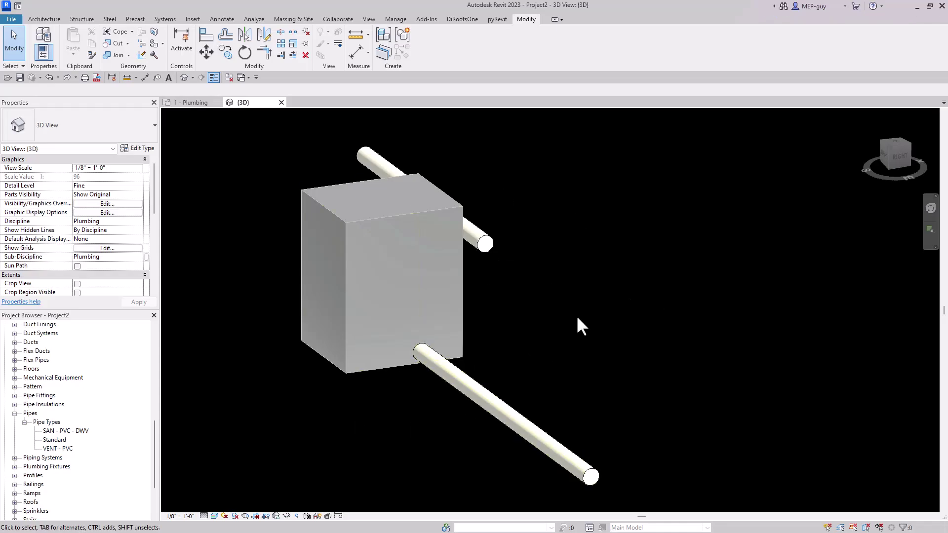
Step: Draw a 4" pipe from the lower pipe's open end to the upper pipe's end, joined with elbows
{"action": "middle_click_drag", "start_coordinate": [612, 346], "coordinate": [628, 359], "text": "shift"}
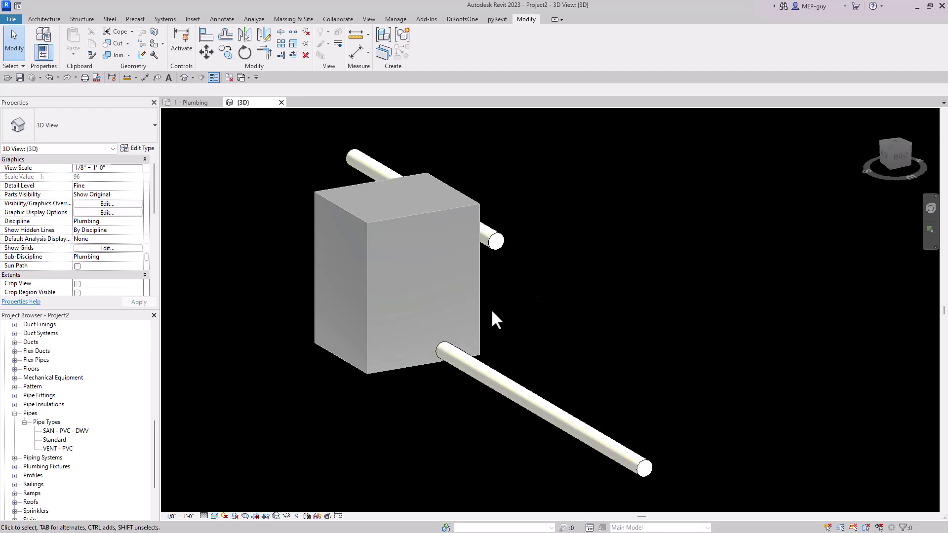
{"action": "left_click", "coordinate": [499, 375]}
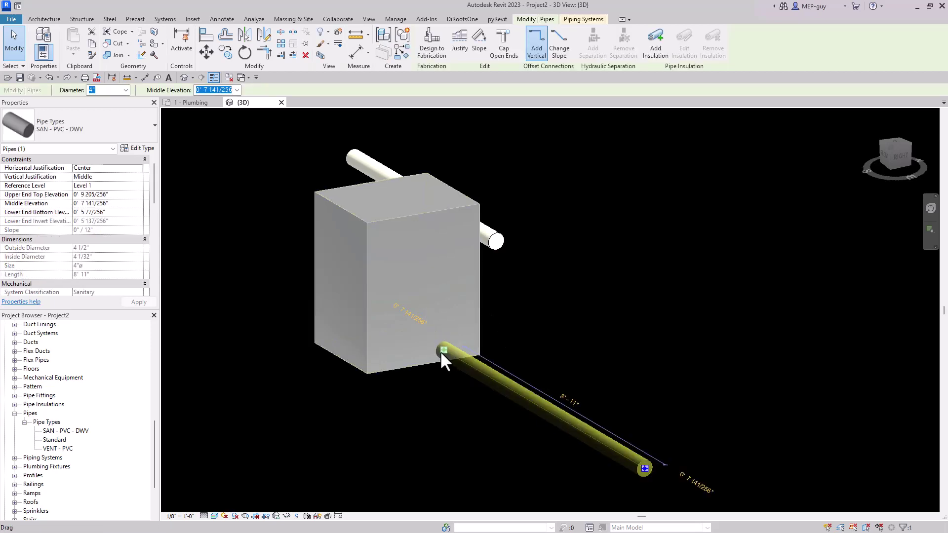
{"action": "right_click", "coordinate": [443, 350]}
{"action": "left_click", "coordinate": [477, 85]}
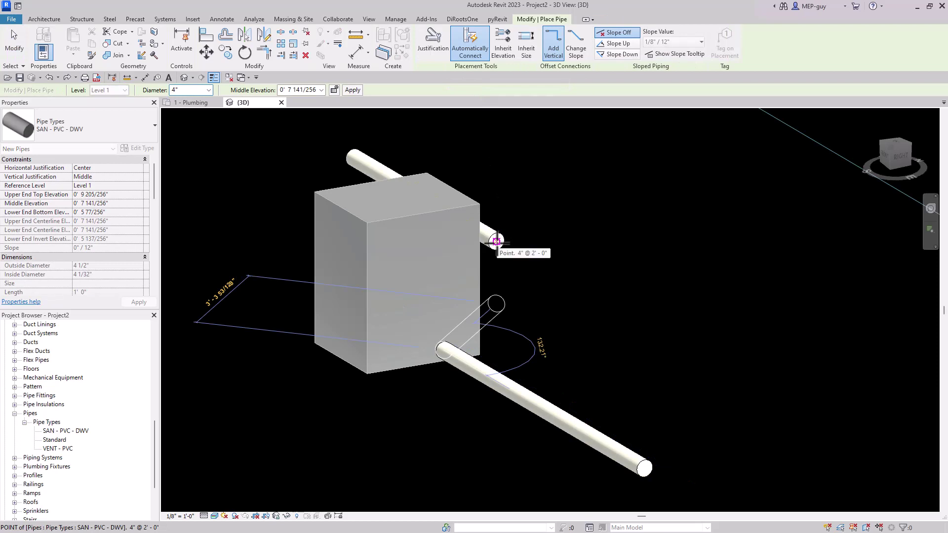
{"action": "left_click", "coordinate": [496, 242]}
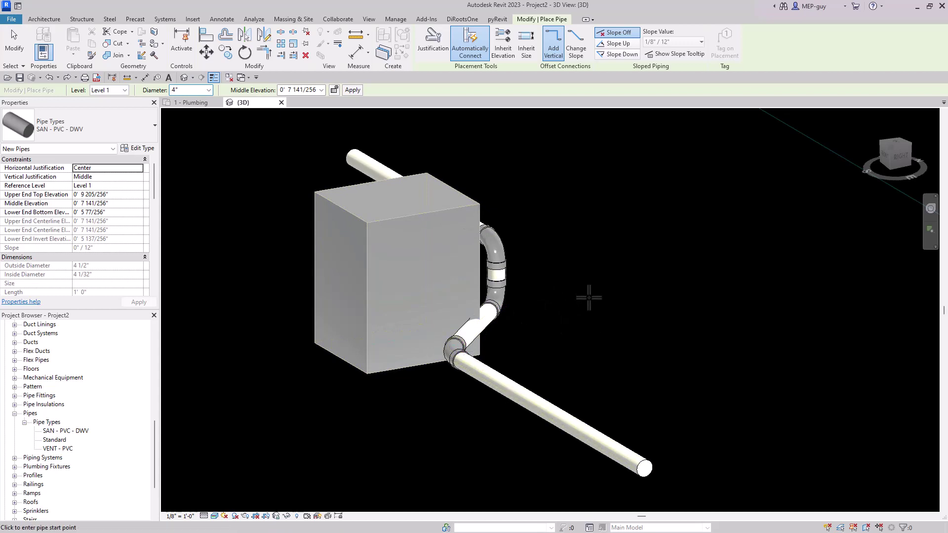
{"action": "key", "text": "Escape"}
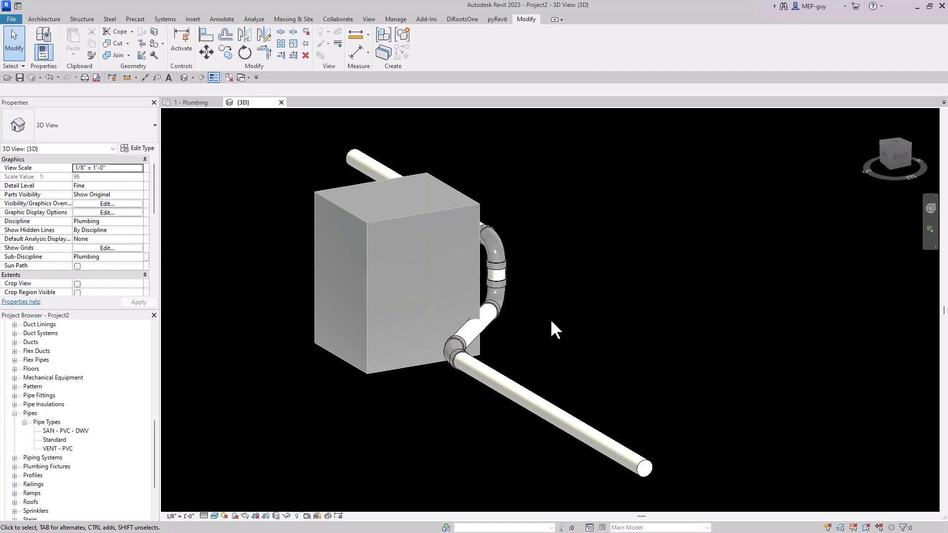
Step: Undo the connecting run and draw a short pipe turning 90° off the lower pipe's end
{"action": "key", "text": "ctrl+z"}
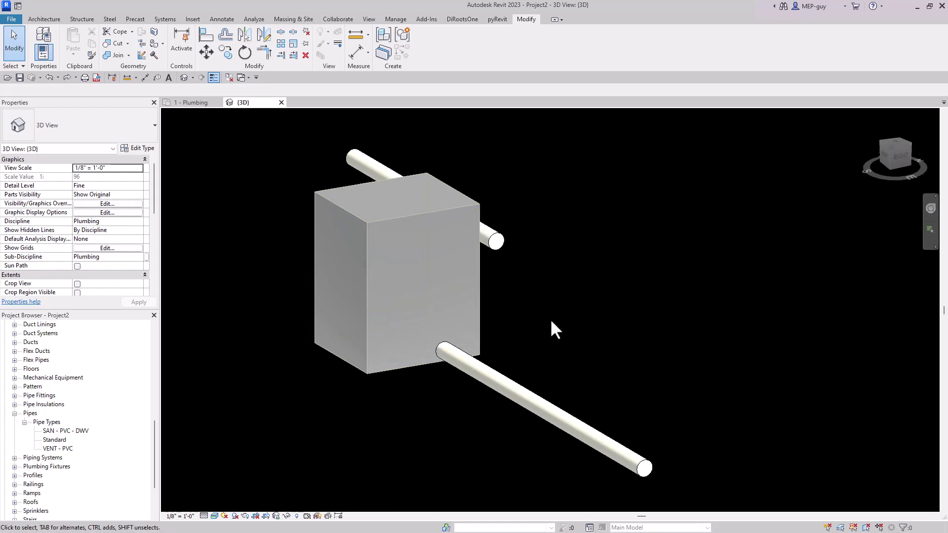
{"action": "left_click", "coordinate": [482, 373]}
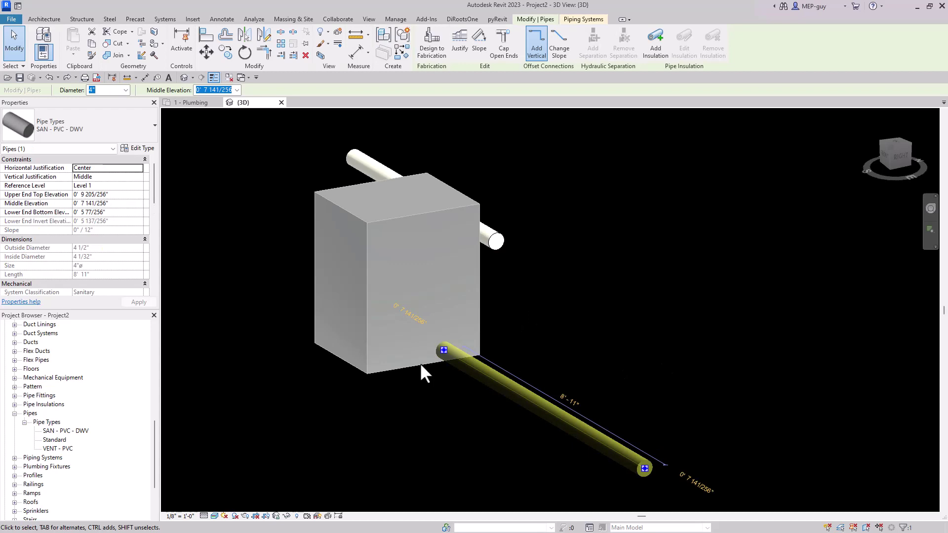
{"action": "right_click", "coordinate": [444, 348]}
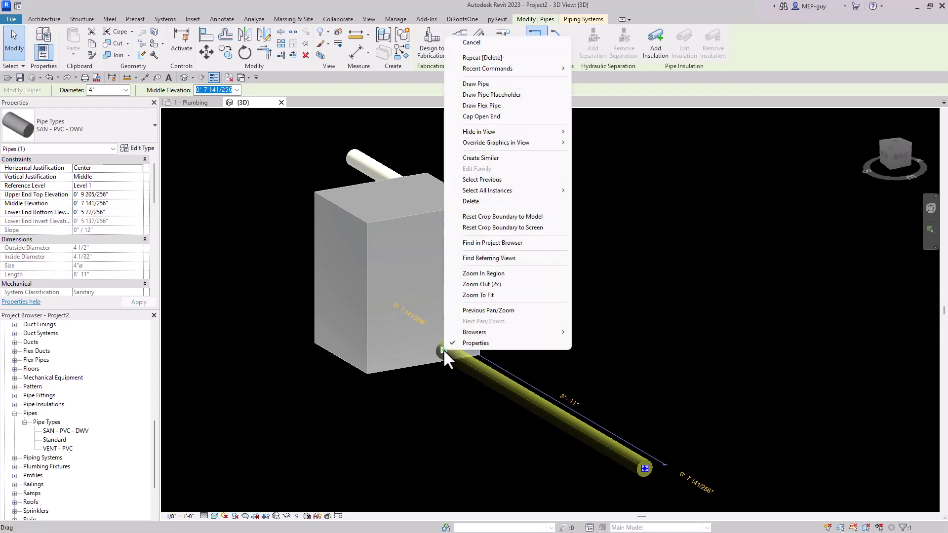
{"action": "left_click", "coordinate": [476, 85]}
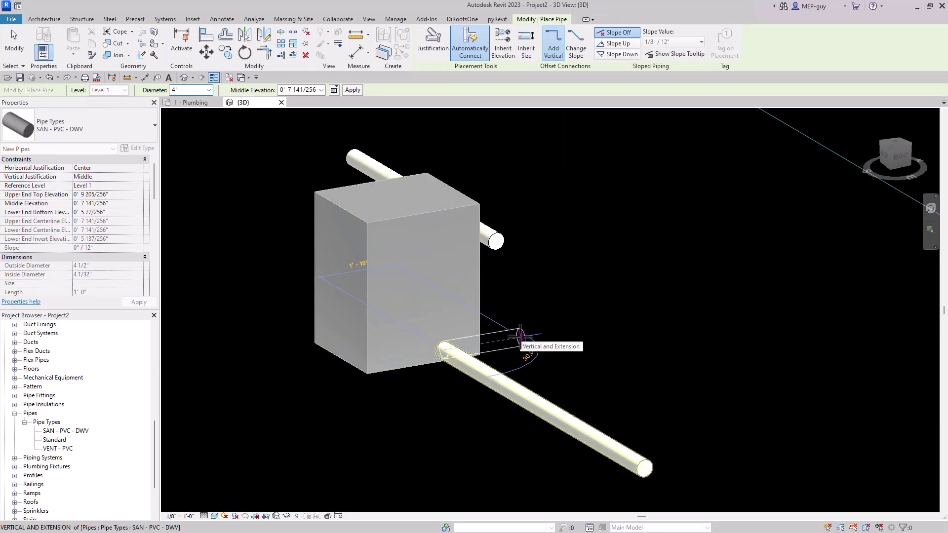
{"action": "left_click", "coordinate": [520, 337]}
{"action": "key", "text": "Escape"}
{"action": "key", "text": "Escape"}
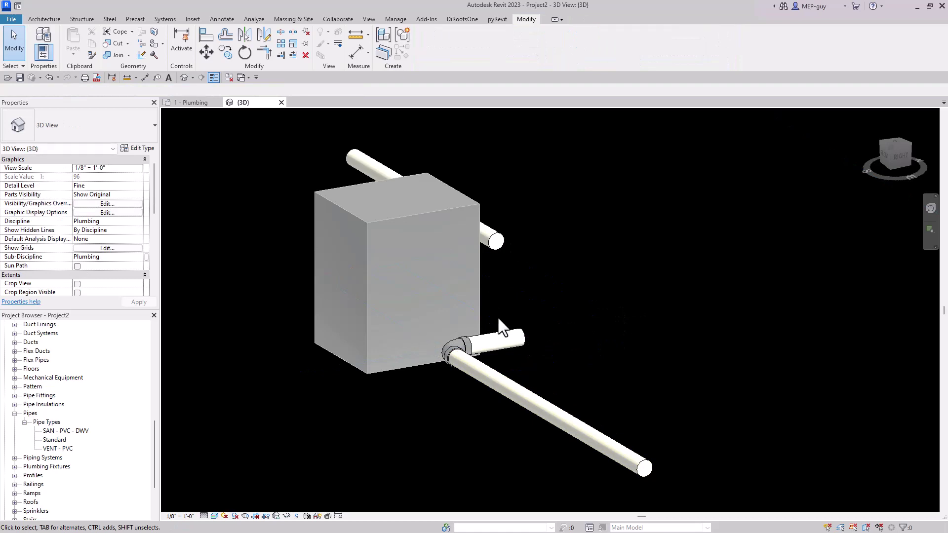
{"action": "left_click_drag", "start_coordinate": [285, 129], "coordinate": [693, 487]}
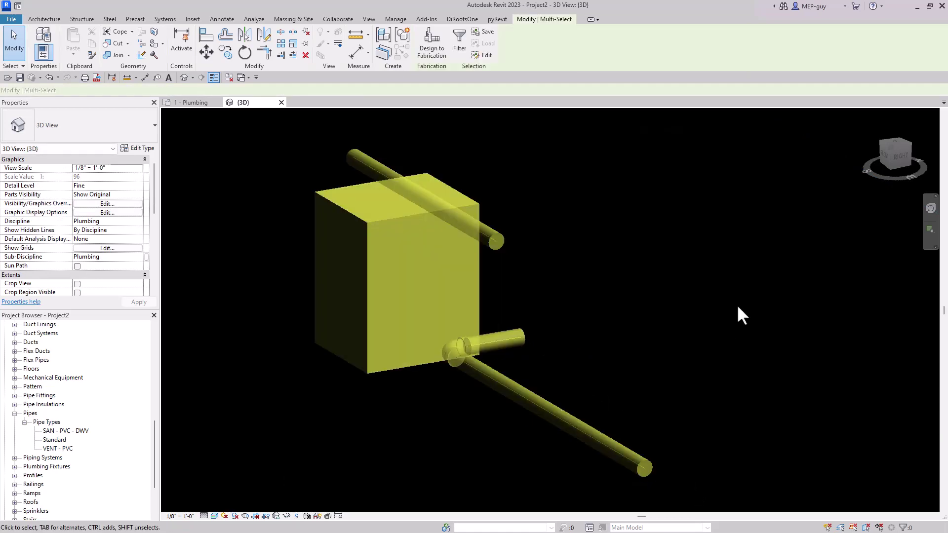
Step: From the Right view, drag the short pipe's end onto the upper pipe so it slopes up diagonally
{"action": "left_click", "coordinate": [900, 157]}
{"action": "scroll", "coordinate": [591, 306], "scroll_direction": "up", "scroll_amount": 3}
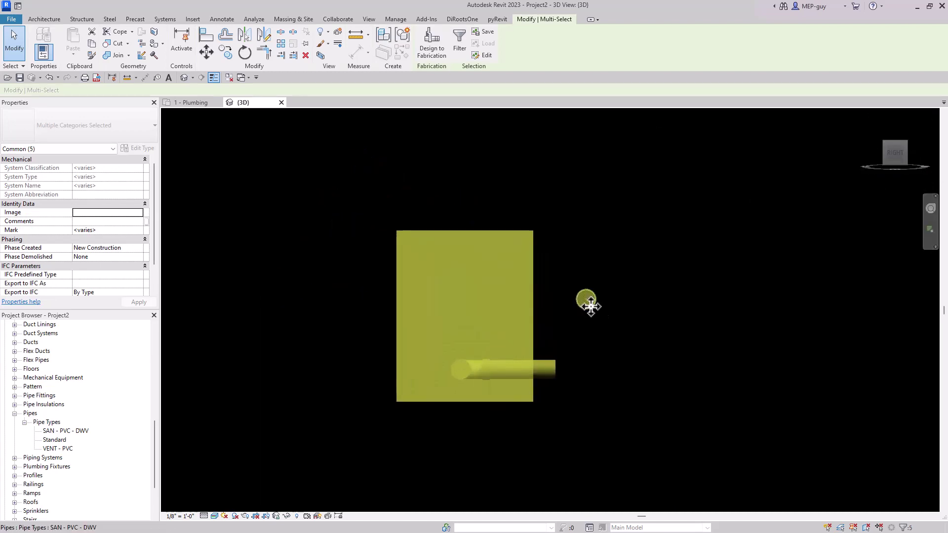
{"action": "left_click", "coordinate": [574, 368]}
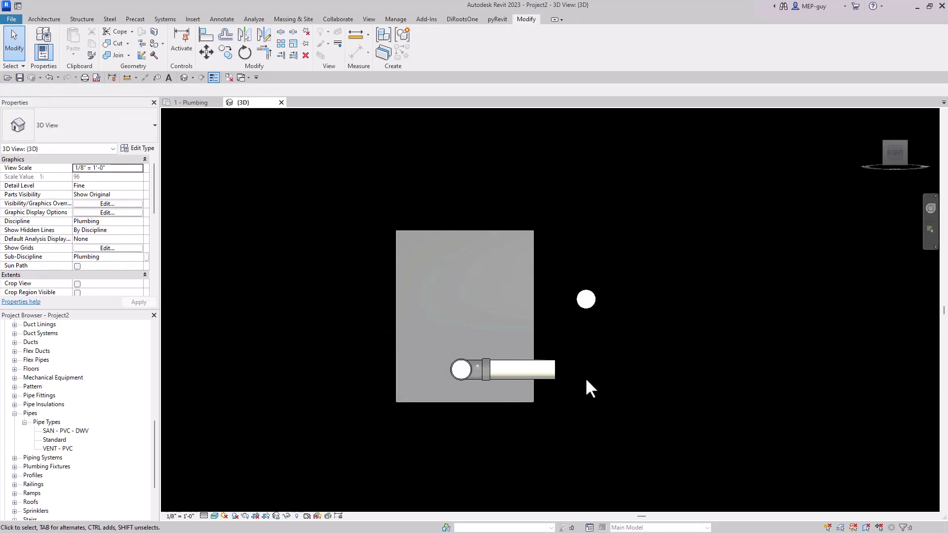
{"action": "left_click", "coordinate": [555, 371]}
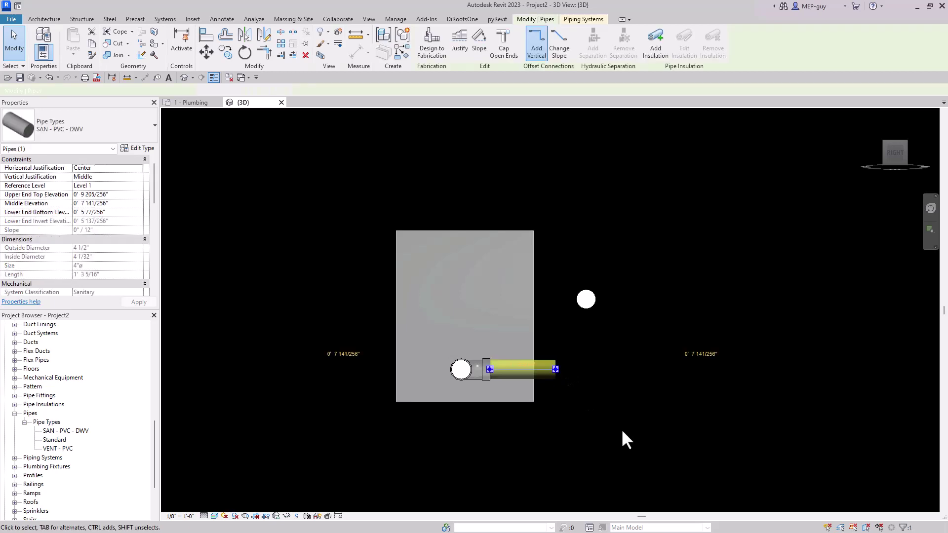
{"action": "left_click_drag", "start_coordinate": [555, 369], "coordinate": [586, 299]}
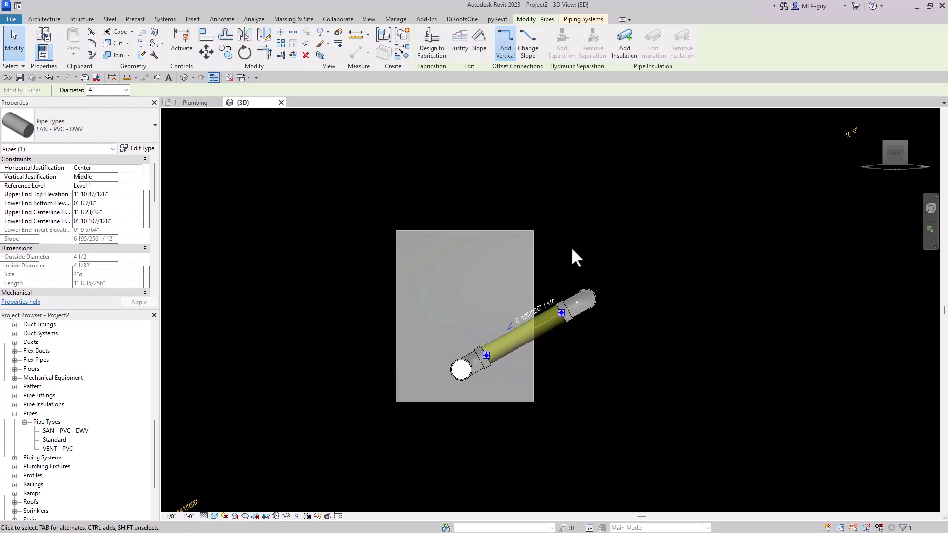
{"action": "middle_click_drag", "start_coordinate": [552, 211], "coordinate": [628, 296], "text": "shift"}
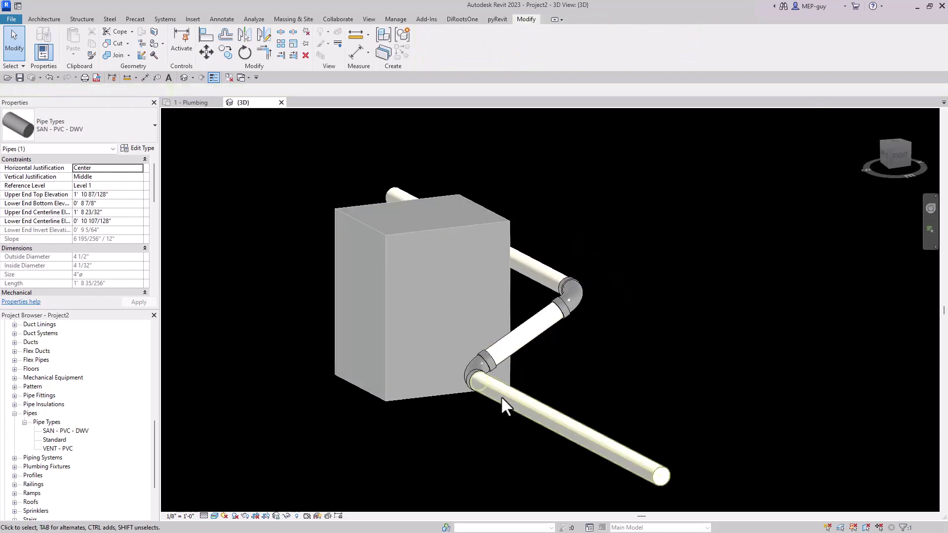
Step: Undo the sloped pipe, the short pipe and their elbows, leaving the two pipes unconnected
{"action": "key", "text": "Escape"}
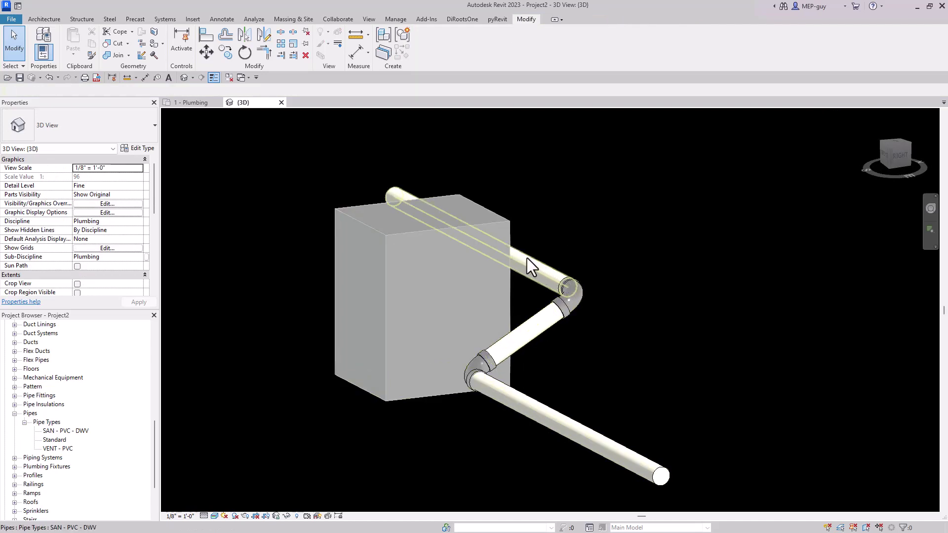
{"action": "mouse_move", "coordinate": [681, 368]}
{"action": "middle_mouse_down", "text": "shift"}
{"action": "mouse_move", "coordinate": [627, 364]}
{"action": "mouse_move", "coordinate": [757, 383]}
{"action": "mouse_move", "coordinate": [704, 383]}
{"action": "mouse_move", "coordinate": [679, 352]}
{"action": "middle_mouse_up", "text": "shift"}
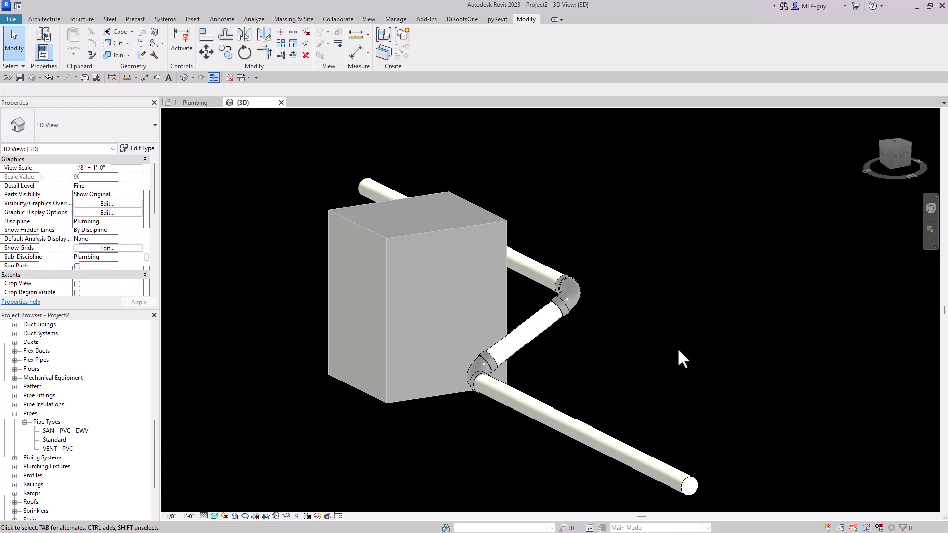
{"action": "key", "text": "ctrl+z"}
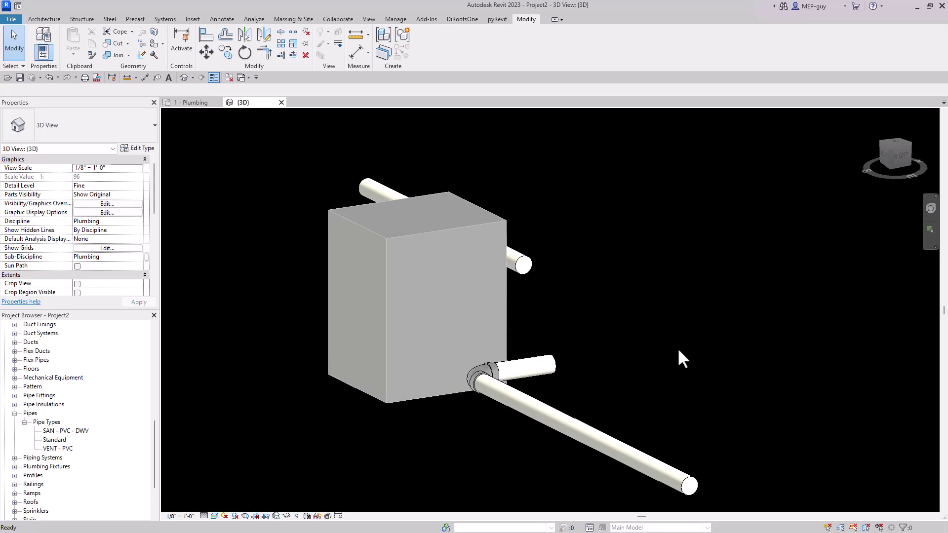
{"action": "key", "text": "ctrl+z"}
{"action": "scroll", "coordinate": [639, 393], "scroll_direction": "down", "scroll_amount": 2}
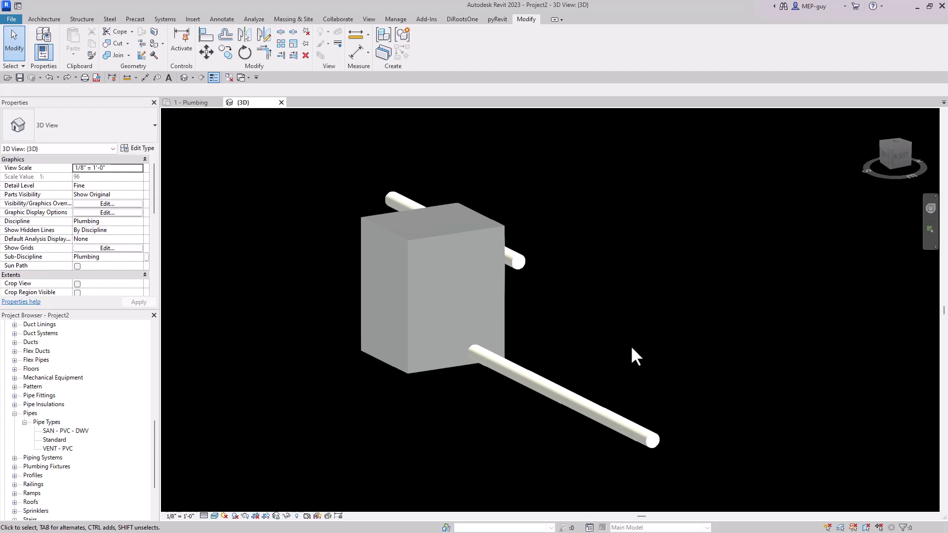
Step: Select the lower and upper pipes and generate routing solutions between them
{"action": "left_click", "coordinate": [568, 399]}
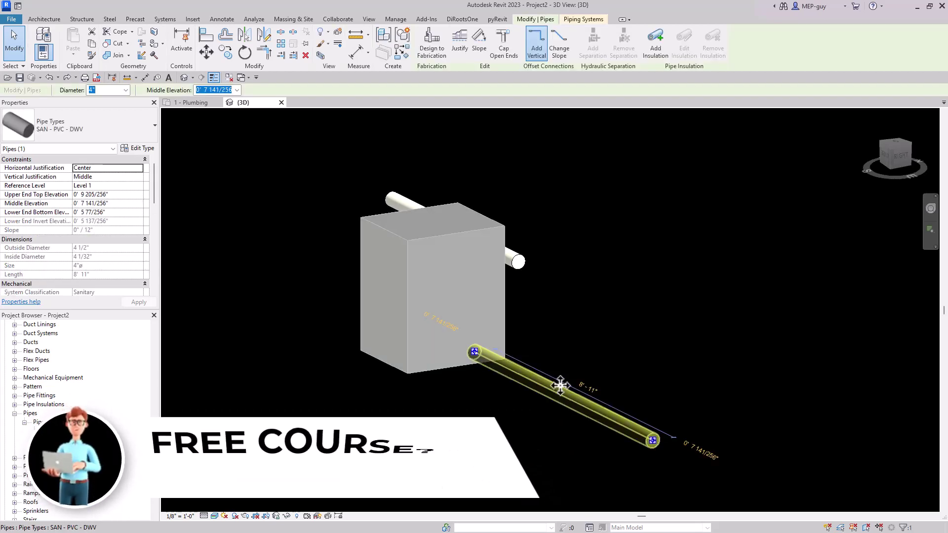
{"action": "left_click", "coordinate": [522, 260], "text": "ctrl"}
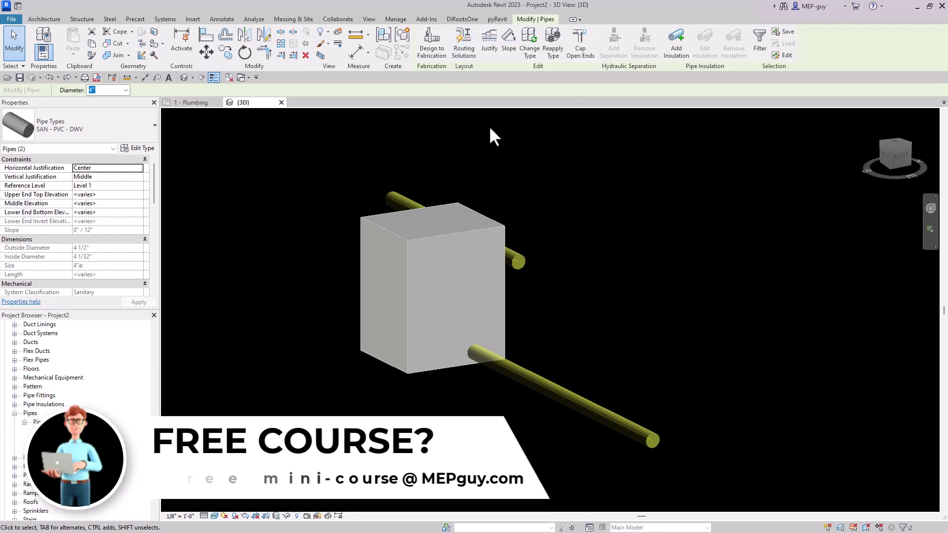
{"action": "left_click", "coordinate": [464, 45]}
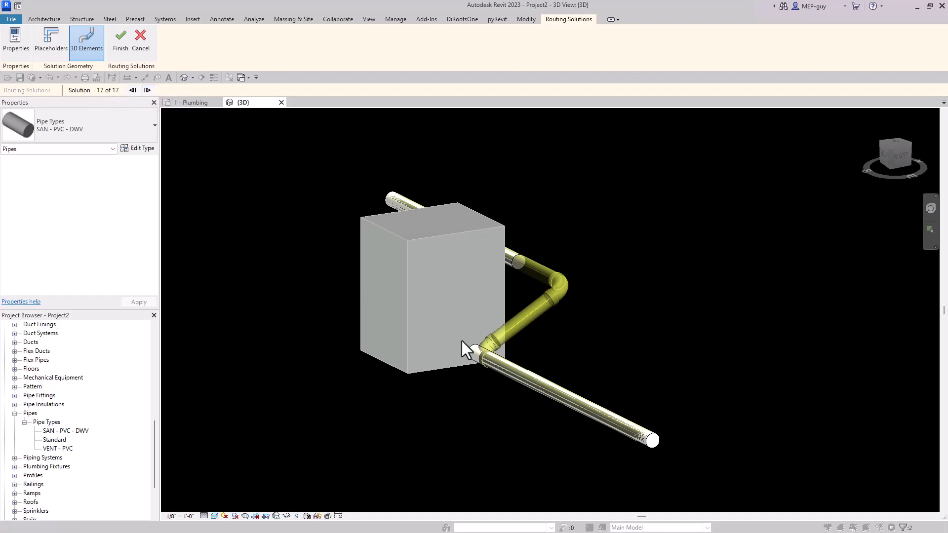
Step: Cycle through the routing solutions and accept solution 17 of 17 as real pipes
{"action": "left_click", "coordinate": [149, 90]}
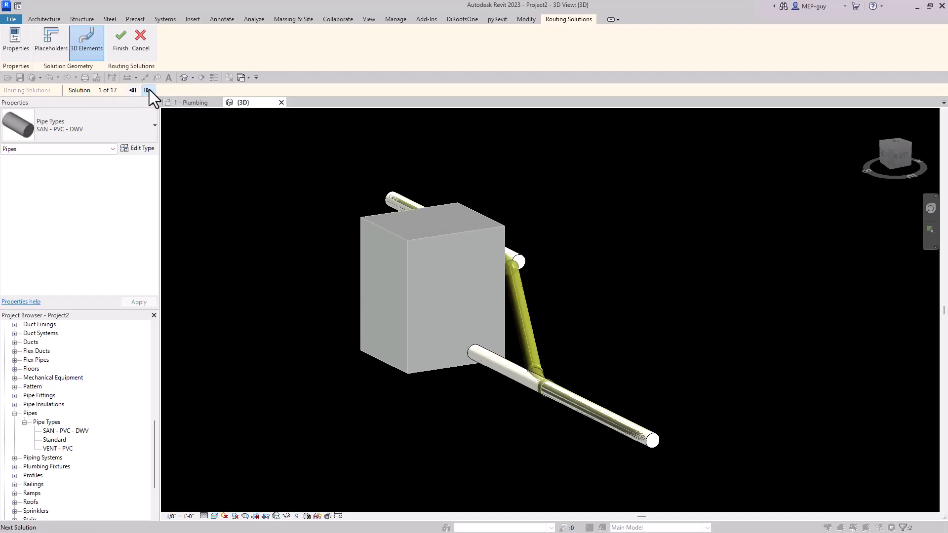
{"action": "left_click", "coordinate": [149, 90]}
{"action": "left_click", "coordinate": [149, 90]}
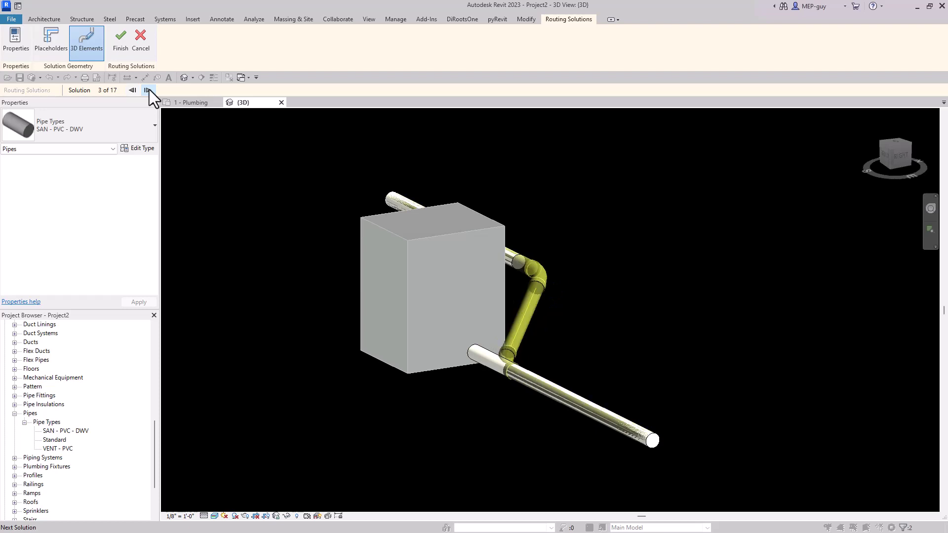
{"action": "left_click", "coordinate": [149, 90]}
{"action": "left_click", "coordinate": [149, 90]}
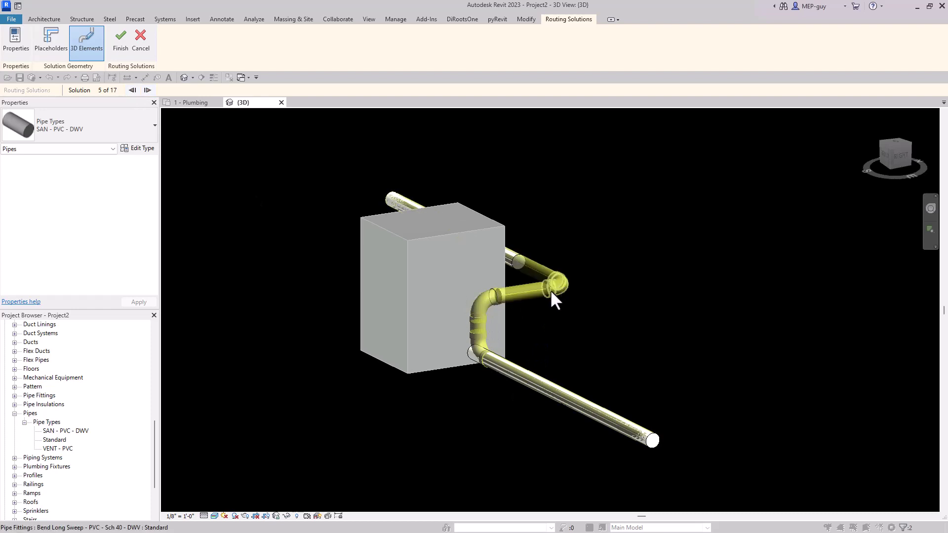
{"action": "left_click", "coordinate": [132, 91]}
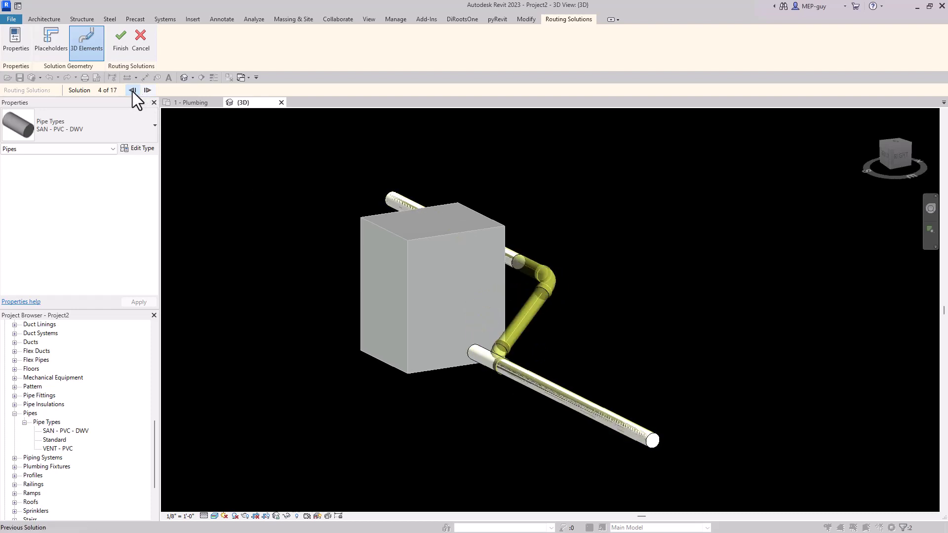
{"action": "left_click", "coordinate": [132, 90]}
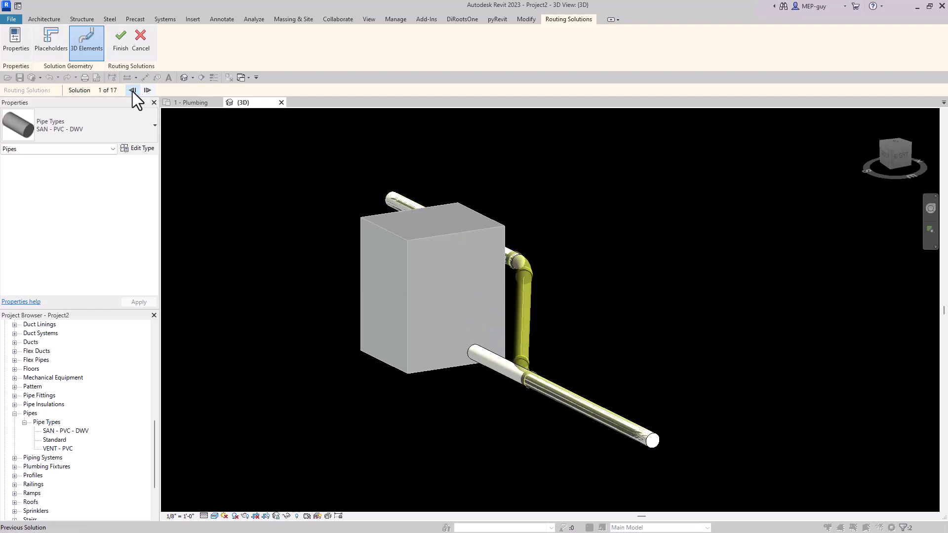
{"action": "left_click", "coordinate": [132, 91]}
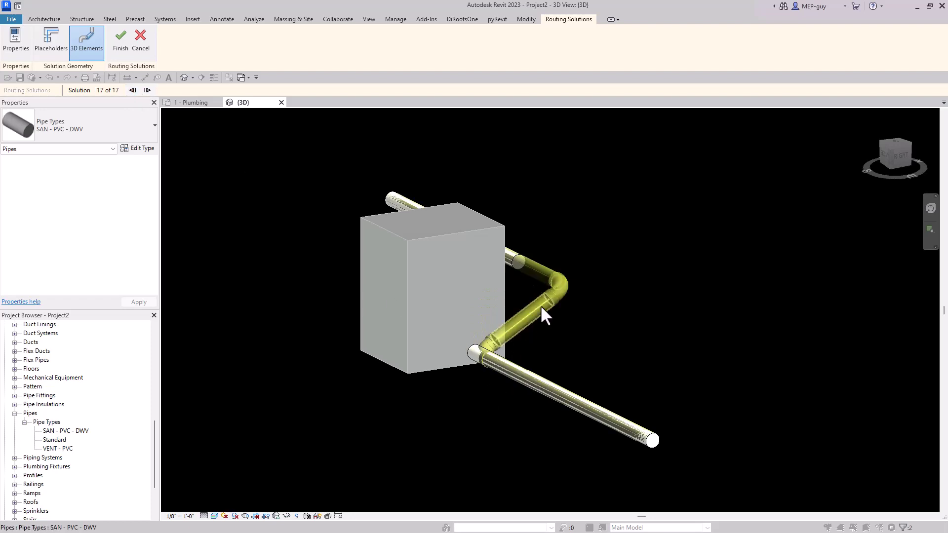
{"action": "left_click", "coordinate": [120, 43]}
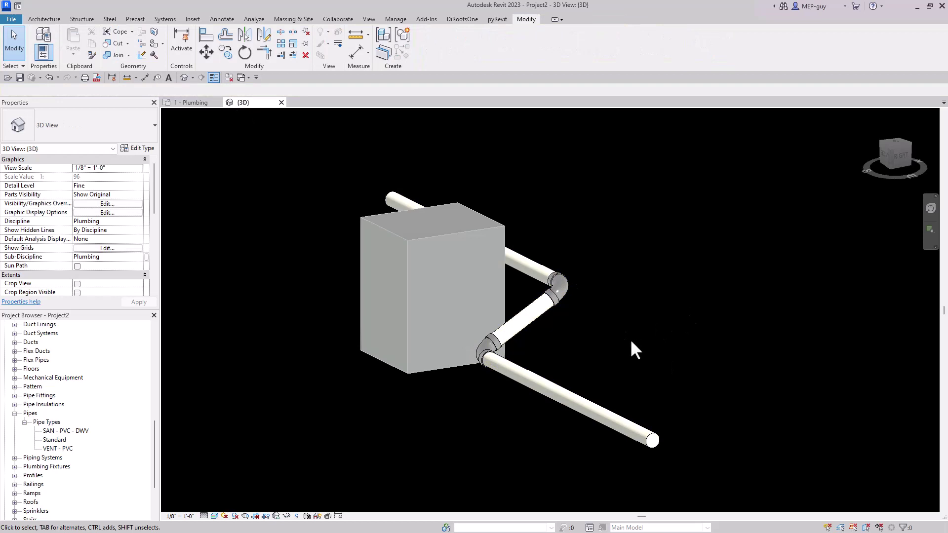
Step: Inspect the sloped main and three branches in 3D, then make the 1 - Plumbing plan active
{"action": "left_click", "coordinate": [537, 315]}
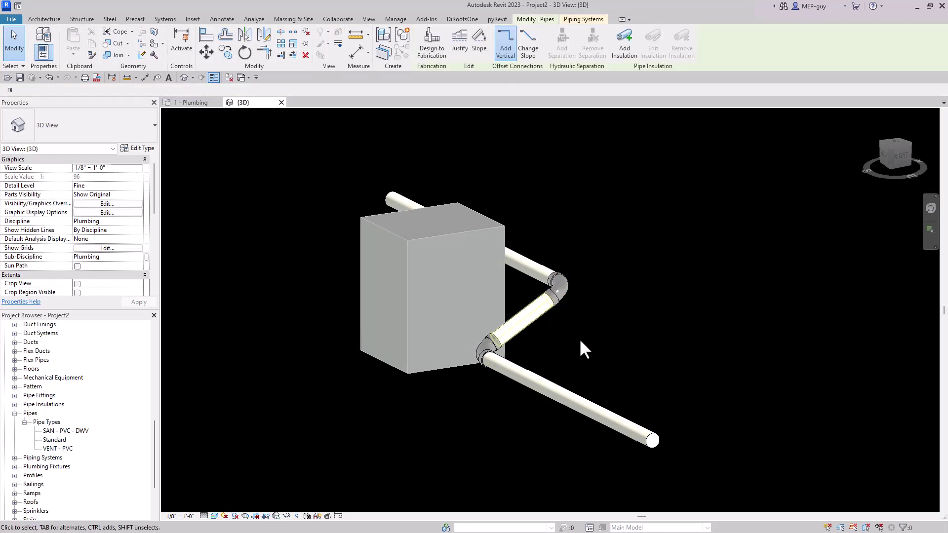
{"action": "middle_click_drag", "start_coordinate": [579, 339], "coordinate": [618, 385], "text": "shift"}
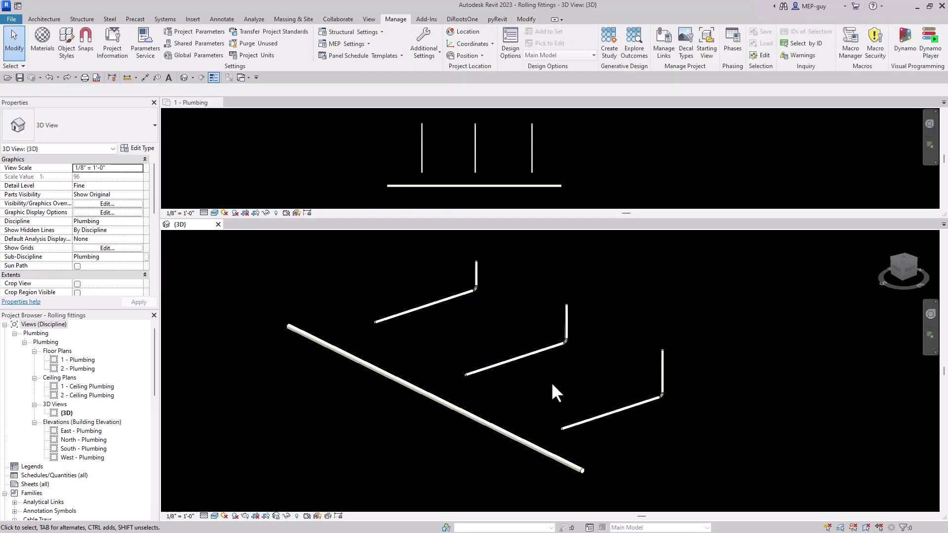
{"action": "middle_click_drag", "start_coordinate": [587, 383], "coordinate": [469, 356], "text": "shift"}
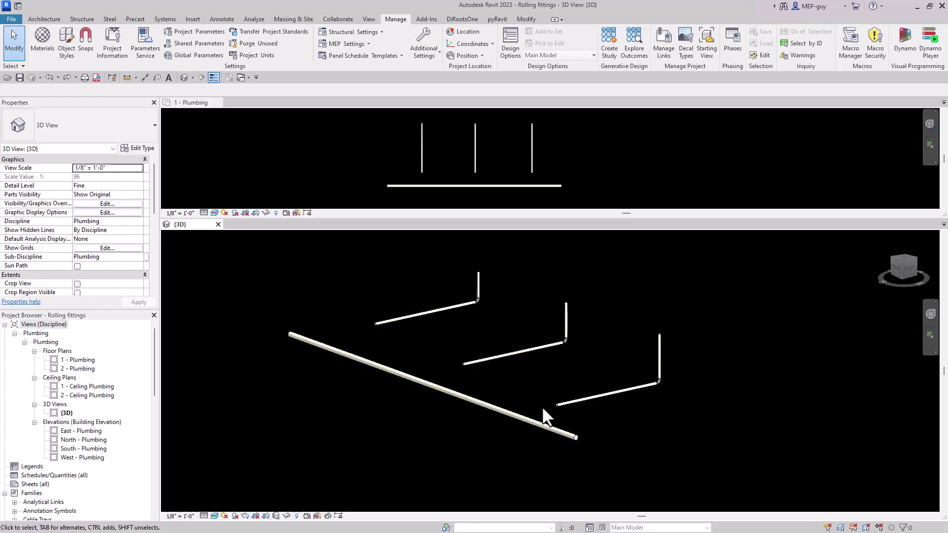
{"action": "middle_click_drag", "start_coordinate": [504, 290], "coordinate": [523, 336], "text": "shift"}
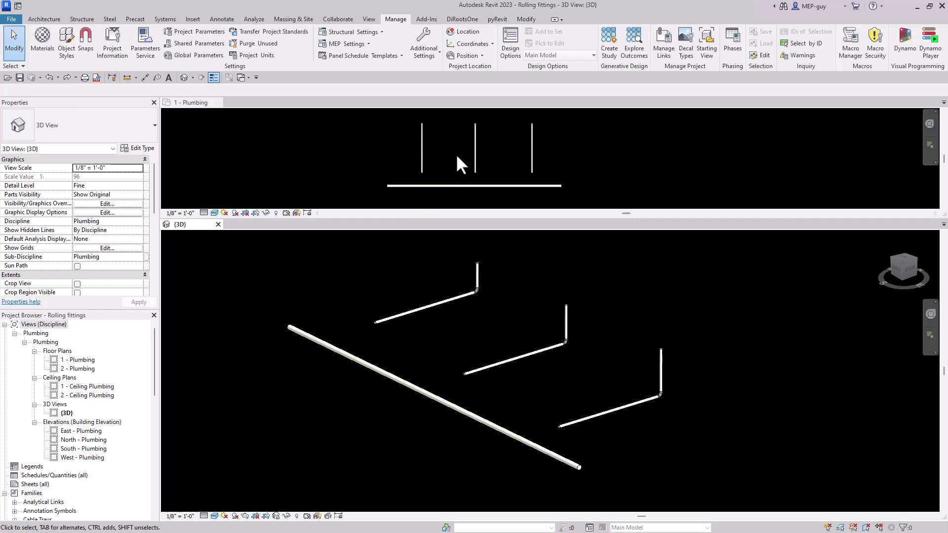
{"action": "left_click", "coordinate": [457, 157]}
{"action": "scroll", "coordinate": [381, 333], "scroll_direction": "up", "scroll_amount": 3}
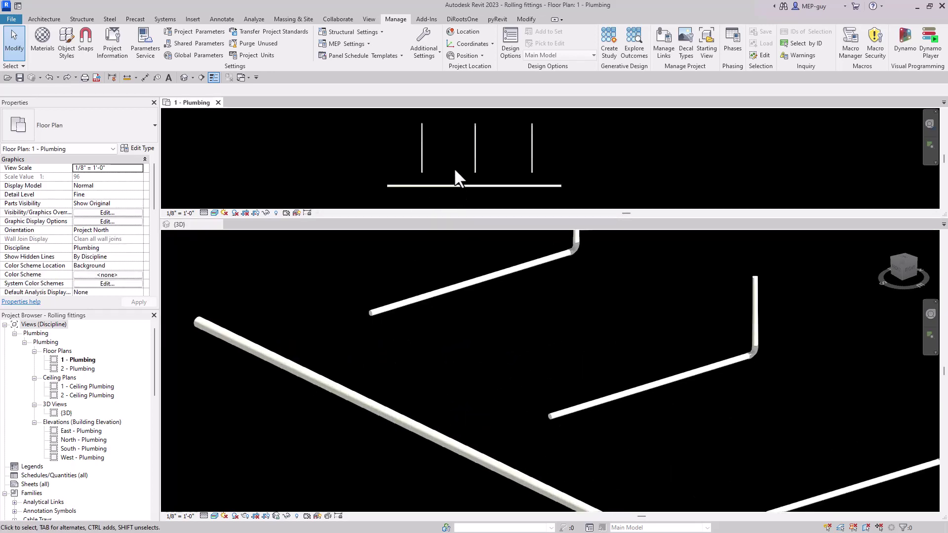
Step: Trim/Extend the left vertical branch pipe down to the horizontal main so they join with a tee
{"action": "left_click", "coordinate": [530, 19]}
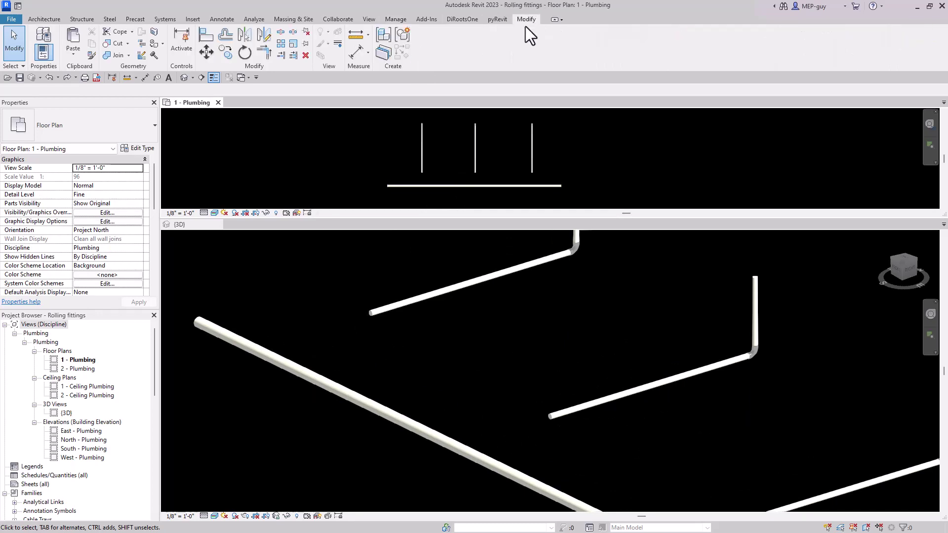
{"action": "left_click", "coordinate": [279, 55]}
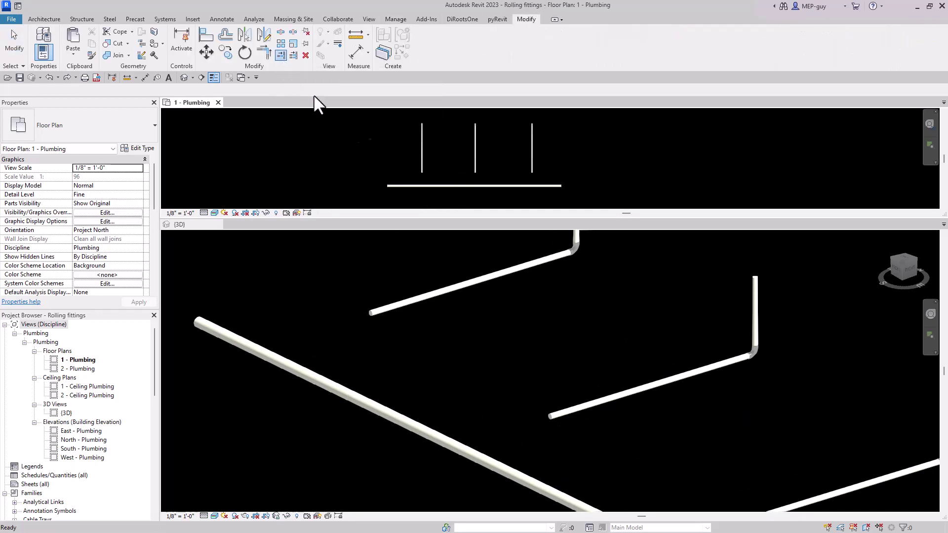
{"action": "left_click", "coordinate": [432, 187]}
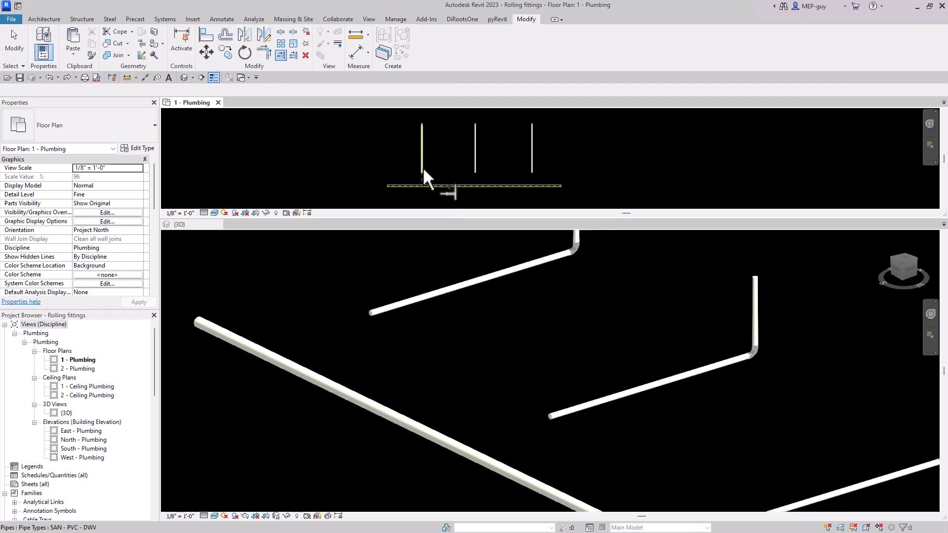
{"action": "left_click", "coordinate": [422, 167]}
{"action": "left_click", "coordinate": [418, 351]}
{"action": "key", "text": "Escape"}
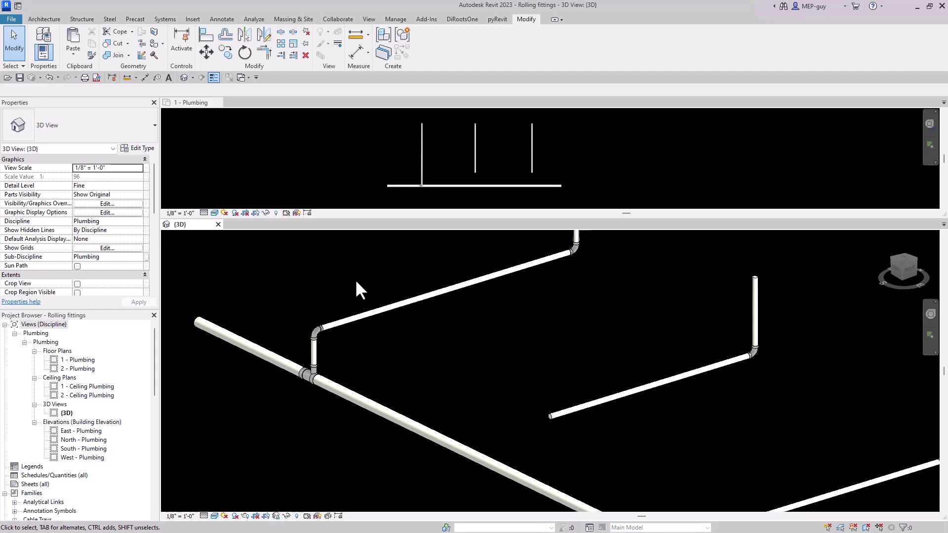
Step: In the Right view, delete the drop's top elbow and tilt the vertical pipe to about 45°
{"action": "left_click", "coordinate": [908, 268]}
{"action": "scroll", "coordinate": [508, 375], "scroll_direction": "up", "scroll_amount": 5}
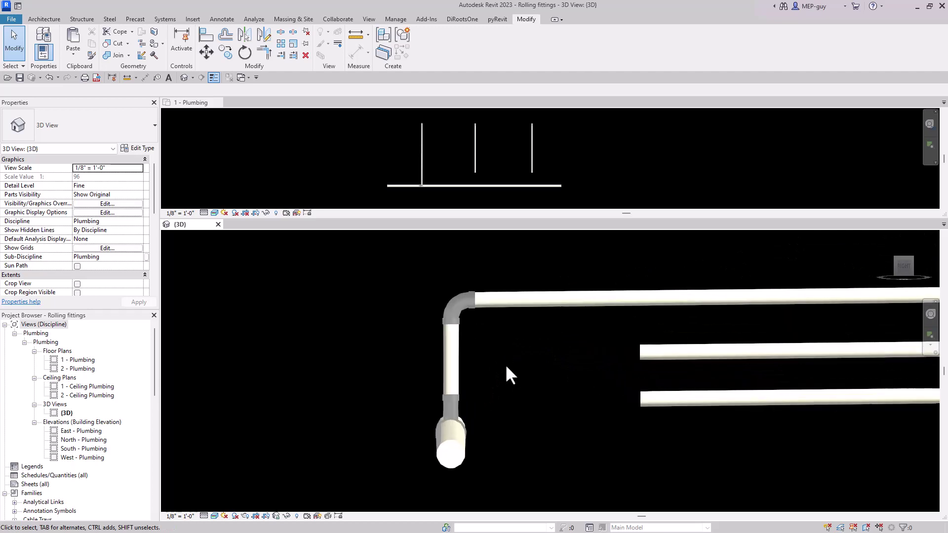
{"action": "left_click", "coordinate": [465, 310]}
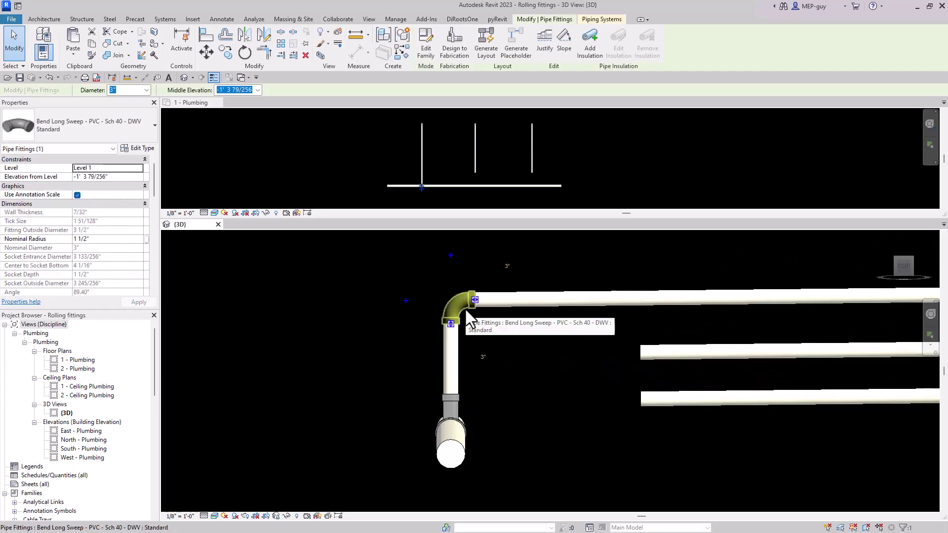
{"action": "key", "text": "Delete"}
{"action": "left_click", "coordinate": [458, 332]}
{"action": "left_click_drag", "start_coordinate": [450, 323], "coordinate": [537, 347]}
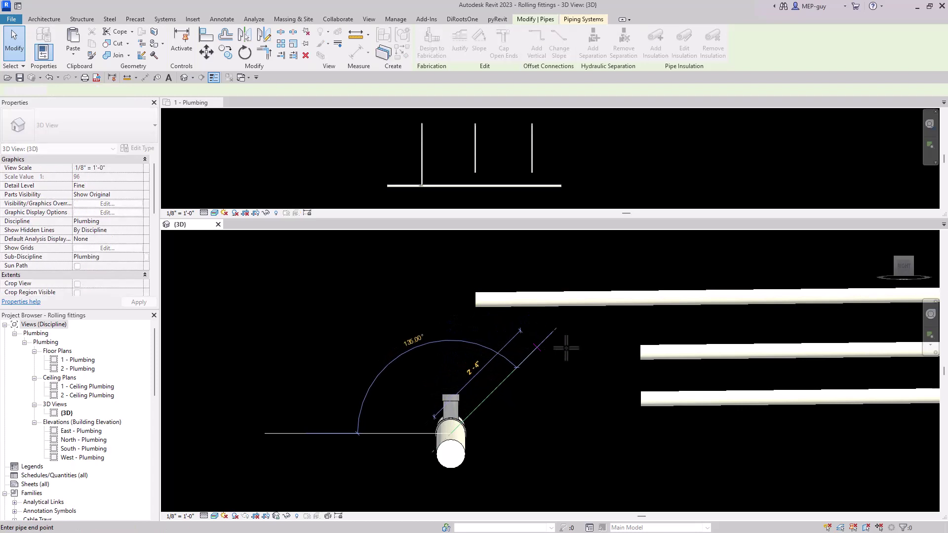
{"action": "scroll", "coordinate": [286, 309], "scroll_direction": "down", "scroll_amount": 2}
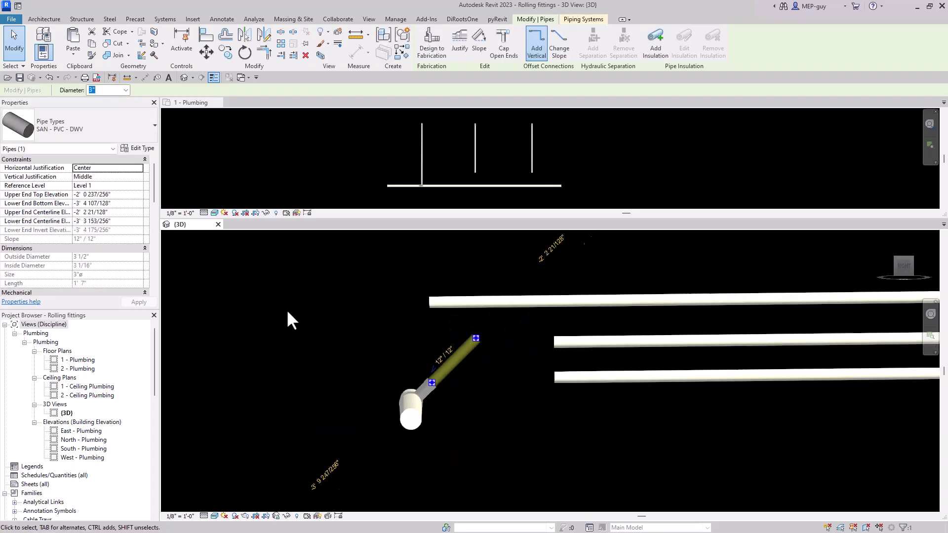
{"action": "left_click", "coordinate": [524, 370]}
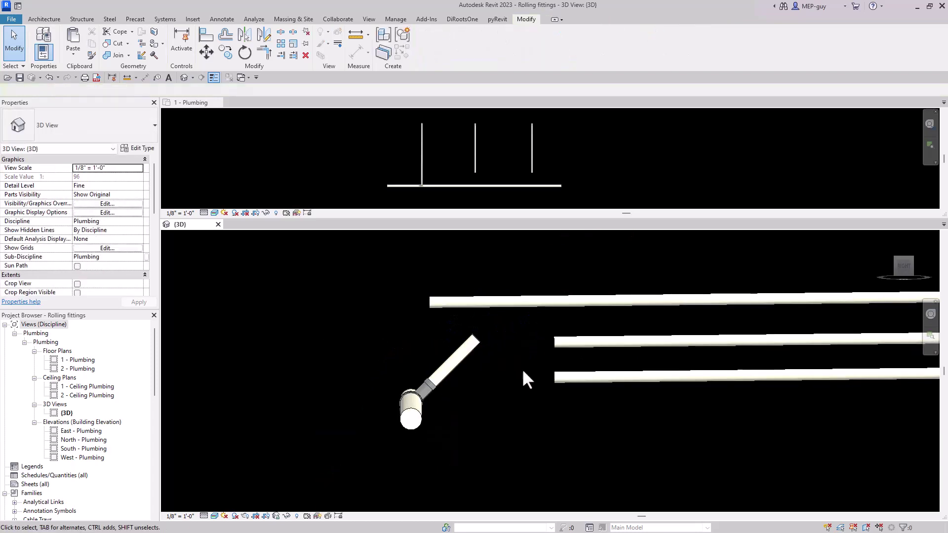
Step: Trim/Extend to Corner the horizontal branch and sloped pipe, joining them with an elbow
{"action": "left_click", "coordinate": [268, 53]}
{"action": "left_click", "coordinate": [620, 300]}
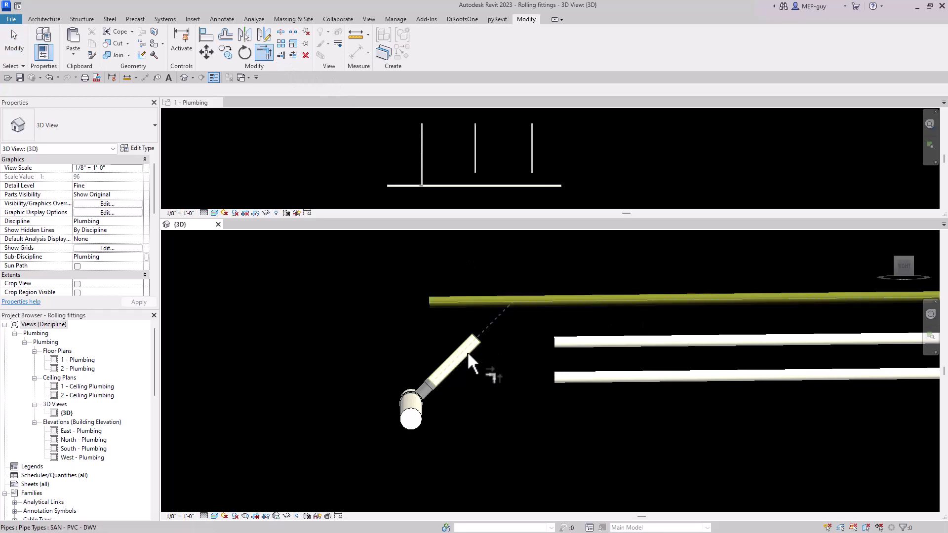
{"action": "left_click", "coordinate": [467, 351]}
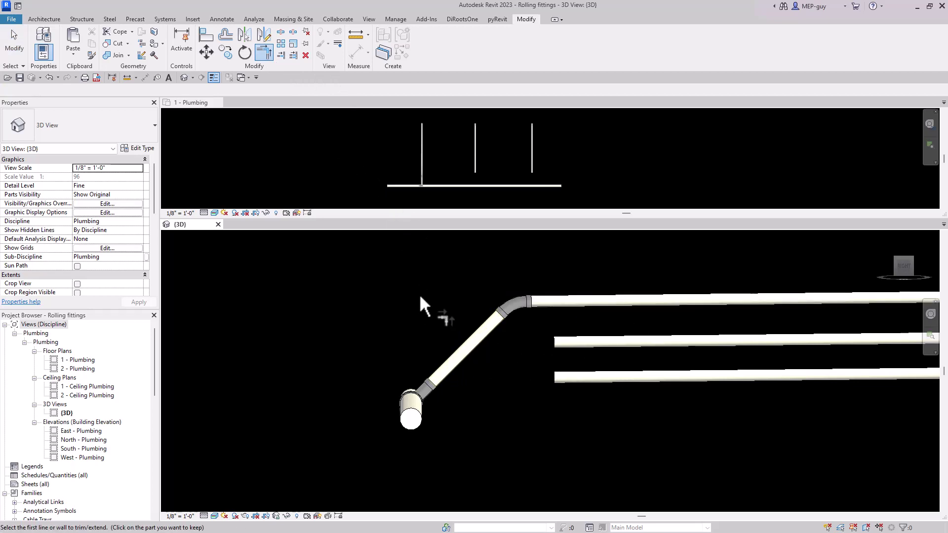
{"action": "middle_click_drag", "start_coordinate": [419, 294], "coordinate": [456, 356], "text": "shift"}
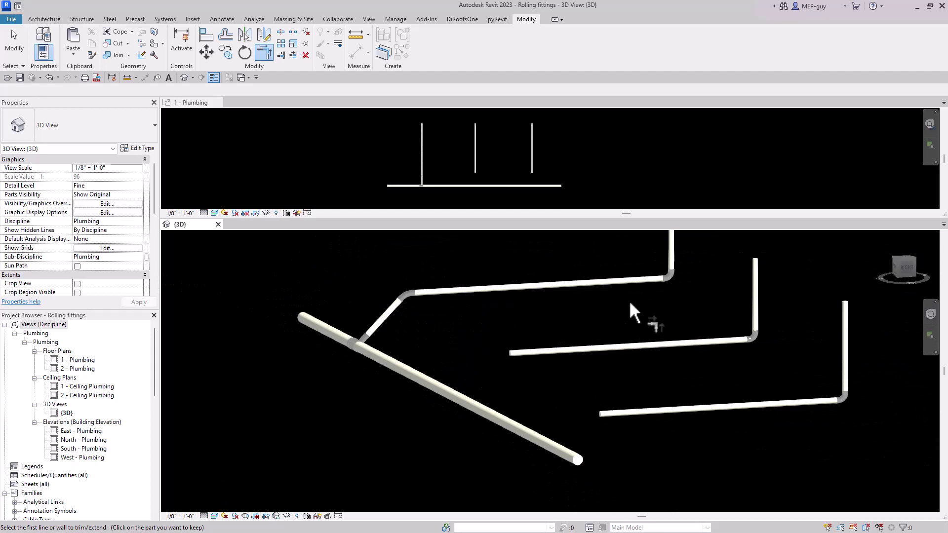
Step: Trim/Extend to Corner the sloped pipe's lower end with the main, creating a wye
{"action": "scroll", "coordinate": [380, 352], "scroll_direction": "up", "scroll_amount": 4}
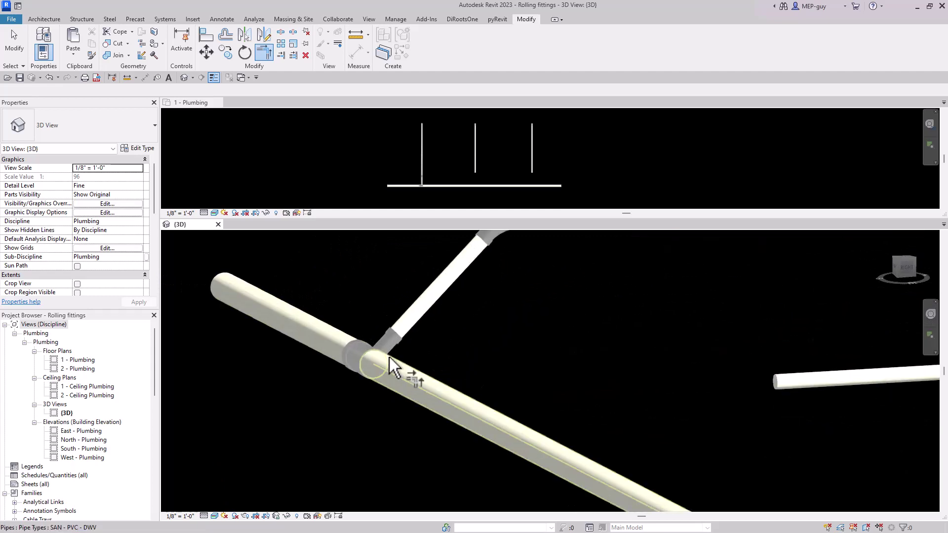
{"action": "left_click", "coordinate": [390, 366]}
{"action": "left_click", "coordinate": [387, 336]}
{"action": "key", "text": "Escape"}
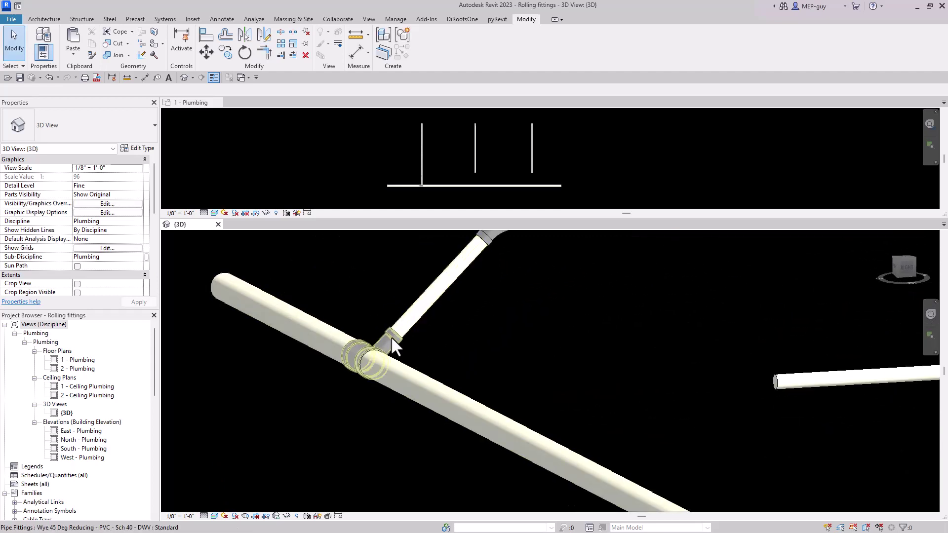
Step: Change the new wye's type to Wye Combination with 8th Bend Standard
{"action": "left_click", "coordinate": [391, 336]}
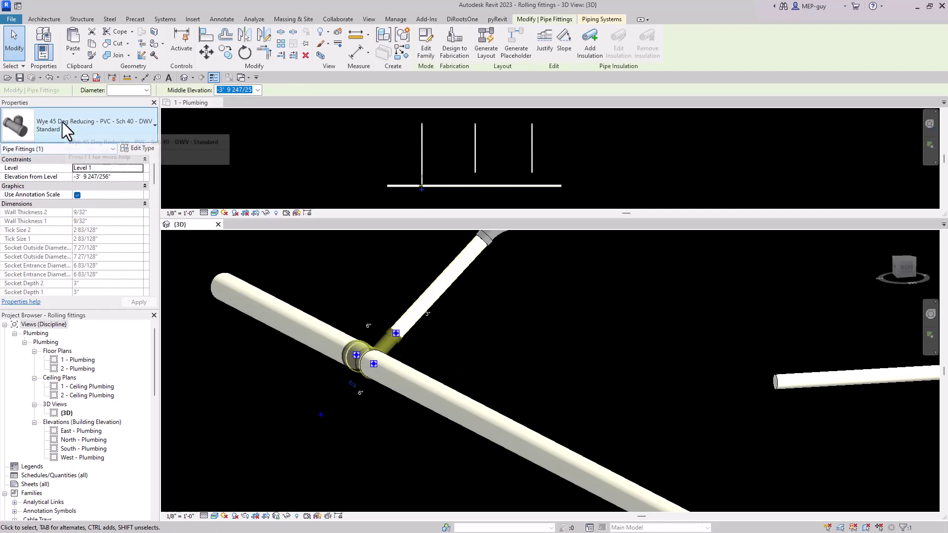
{"action": "left_click", "coordinate": [70, 129]}
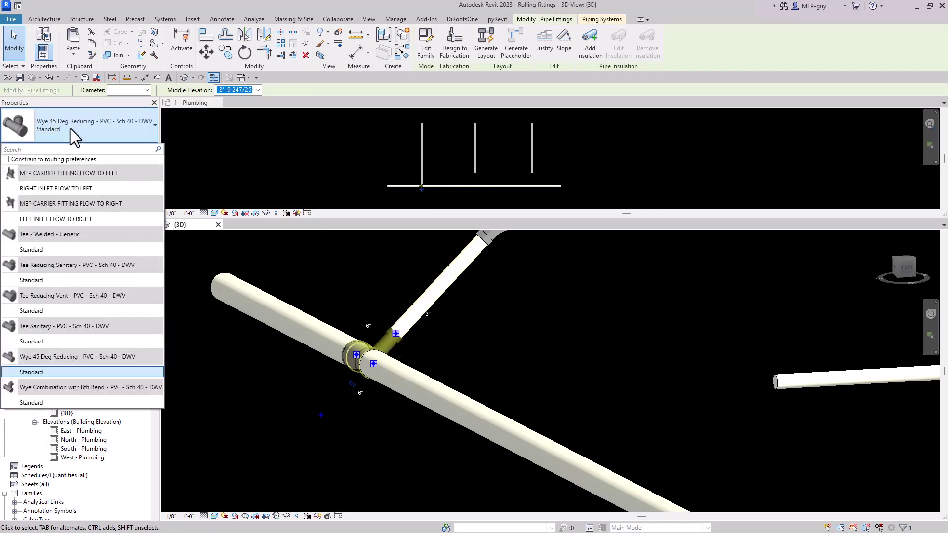
{"action": "left_click", "coordinate": [36, 402]}
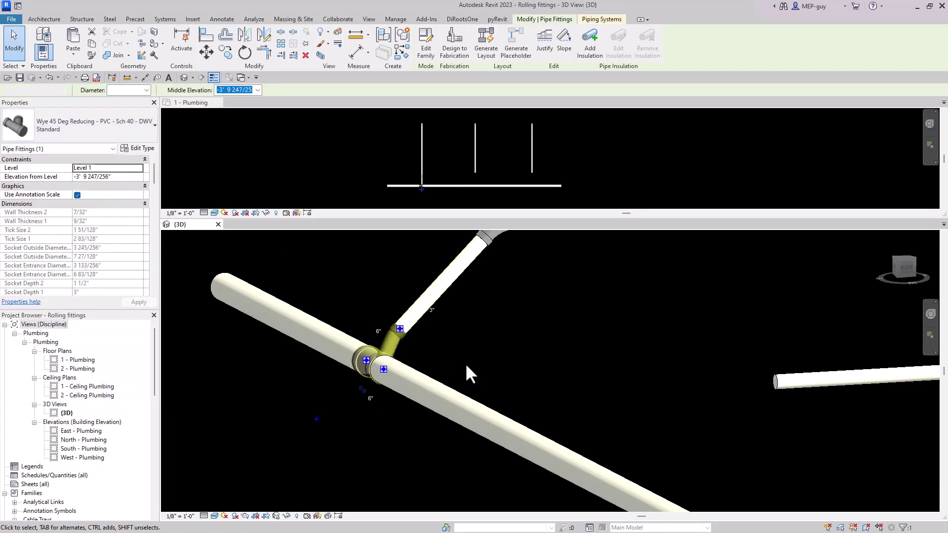
{"action": "left_click", "coordinate": [517, 326]}
{"action": "middle_click_drag", "start_coordinate": [515, 328], "coordinate": [468, 370], "text": "shift"}
Step: Select and deselect the diagonal branch pipe to check its 12" / 12" slope
{"action": "scroll", "coordinate": [508, 368], "scroll_direction": "down", "scroll_amount": 5}
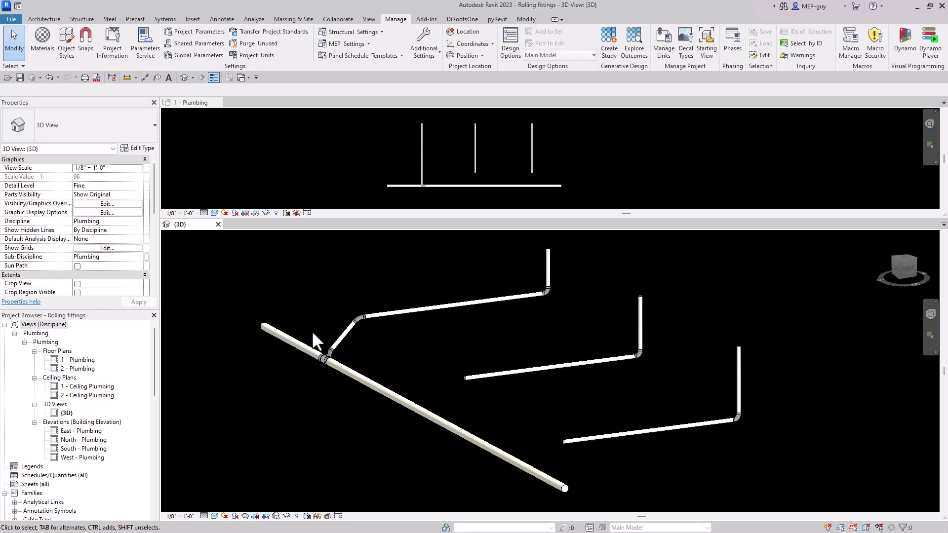
{"action": "scroll", "coordinate": [318, 336], "scroll_direction": "up", "scroll_amount": 3}
{"action": "left_click", "coordinate": [386, 367]}
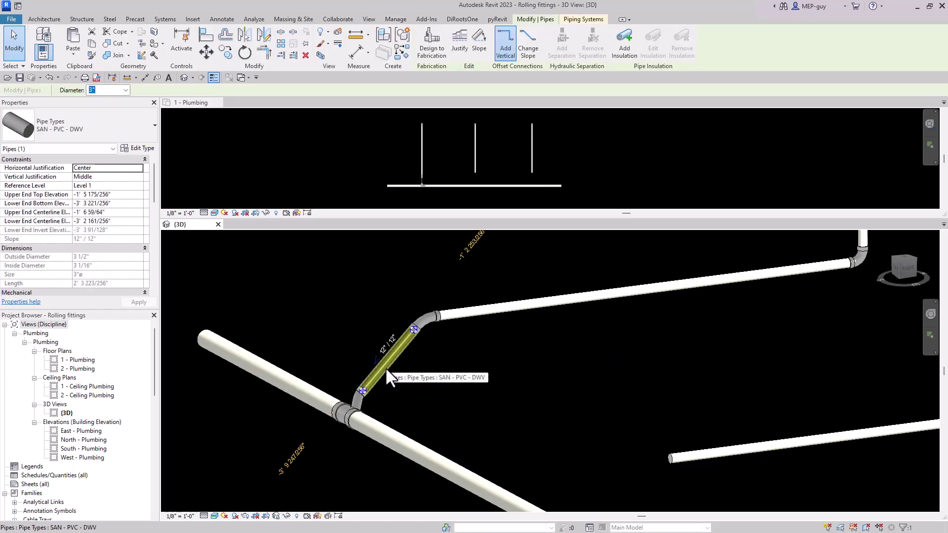
{"action": "left_click", "coordinate": [413, 390]}
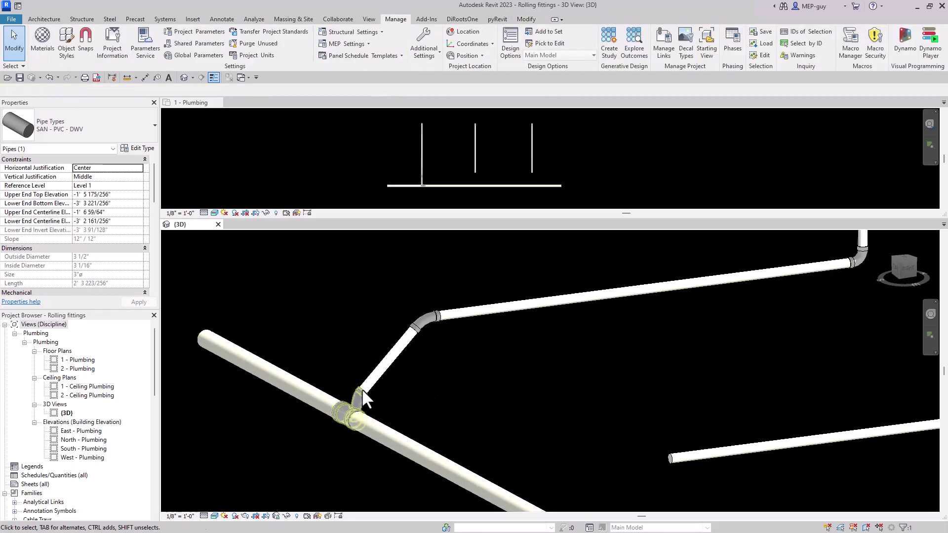
{"action": "left_click", "coordinate": [392, 356]}
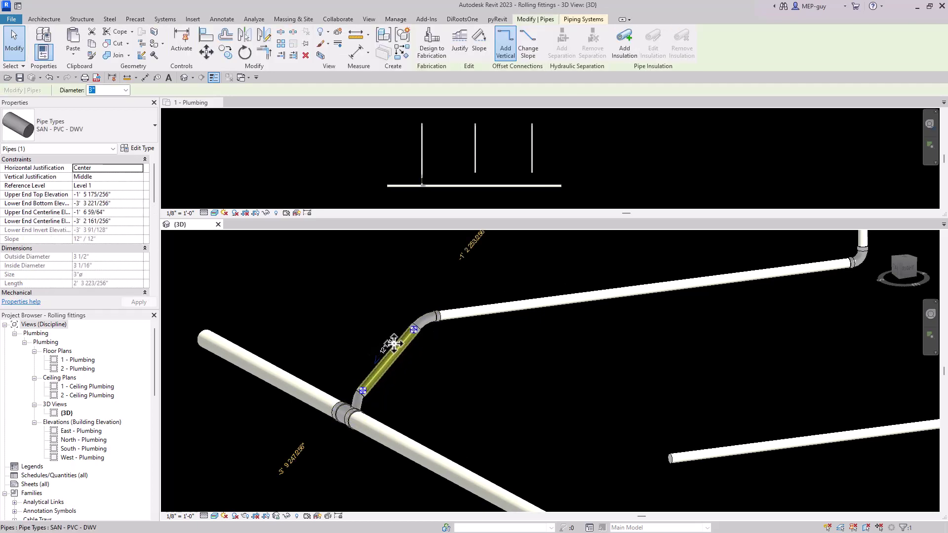
{"action": "left_click", "coordinate": [469, 383]}
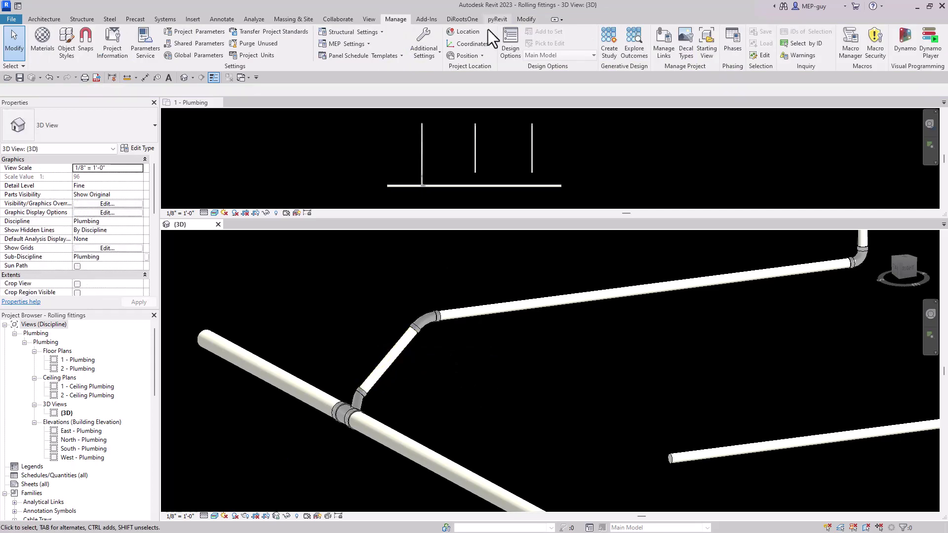
Step: Add a new 12" / 12" value to the pipe slopes list in Mechanical Settings
{"action": "left_click", "coordinate": [354, 43]}
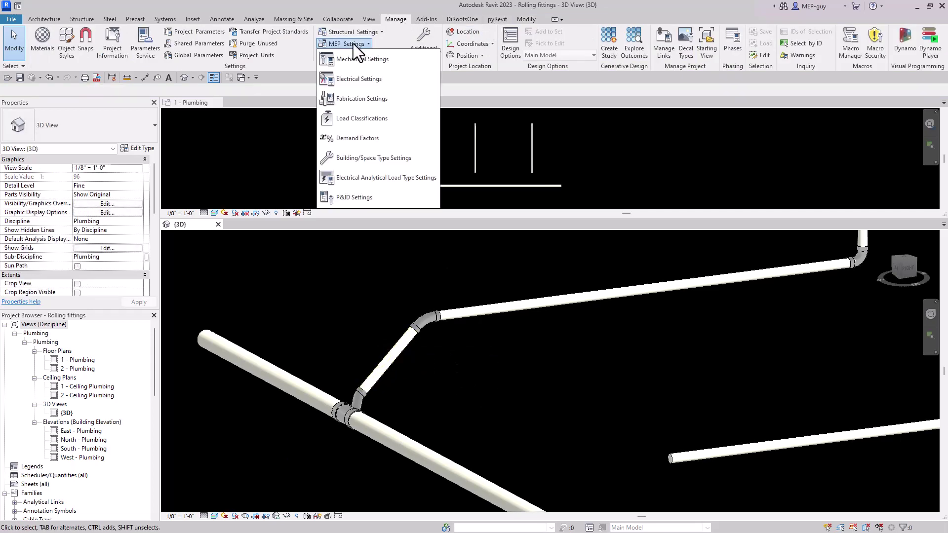
{"action": "left_click", "coordinate": [353, 60]}
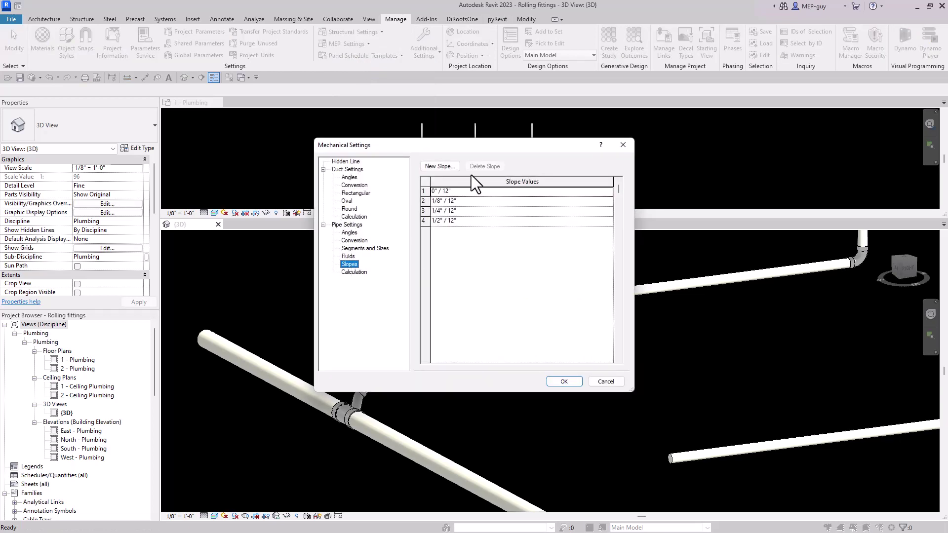
{"action": "left_click", "coordinate": [447, 166]}
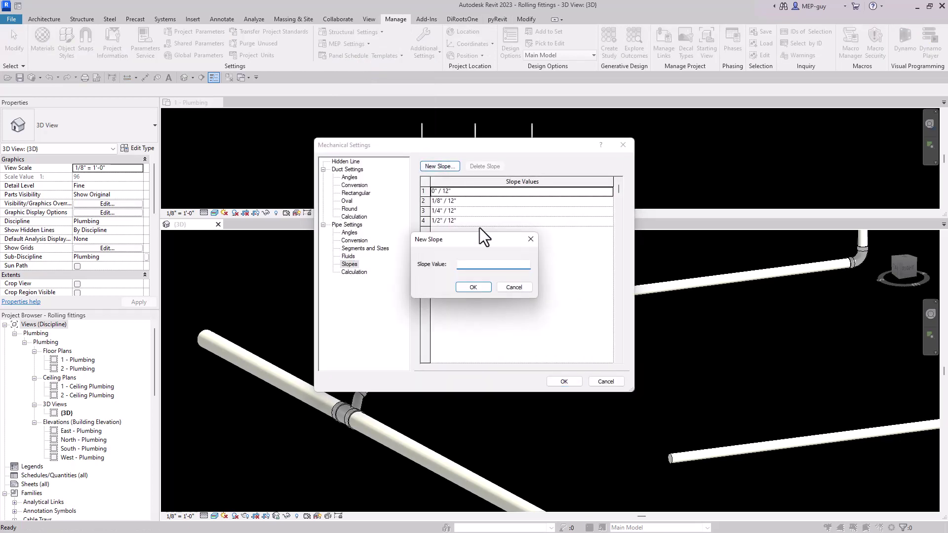
{"action": "type", "text": "12\" / 12\""}
{"action": "left_click", "coordinate": [473, 287]}
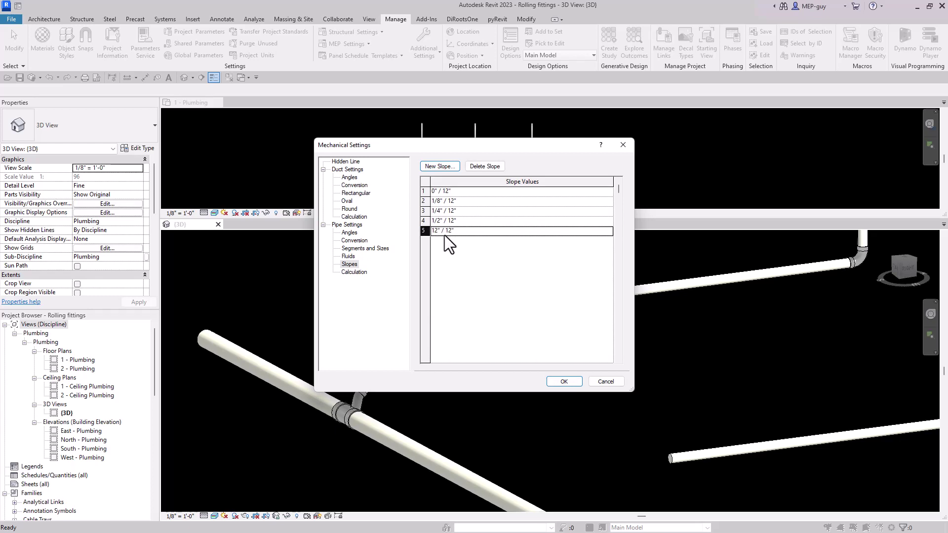
{"action": "left_click", "coordinate": [564, 382]}
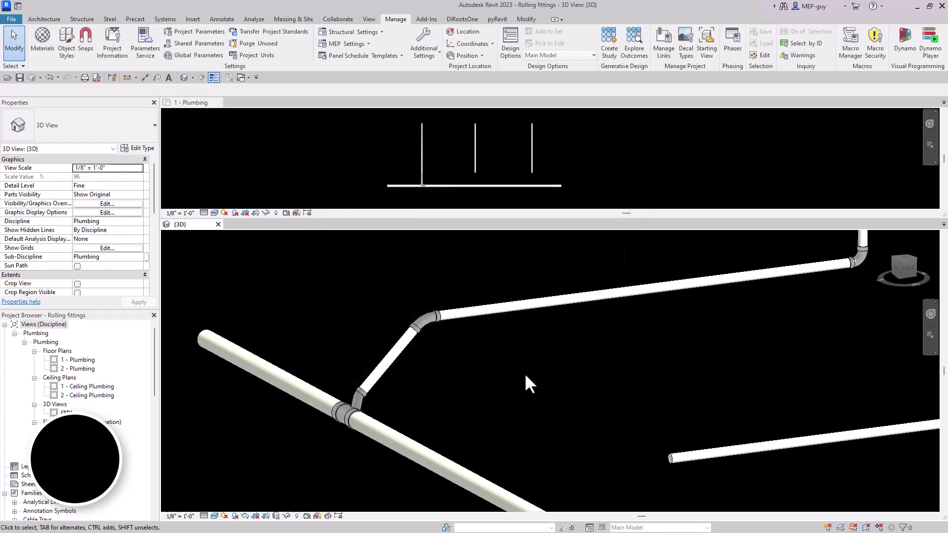
Step: Start a pipe like the middle branch in plan, inheriting elevation and sloping up 12" / 12"
{"action": "middle_click_drag", "start_coordinate": [523, 360], "coordinate": [553, 272]}
{"action": "left_click", "coordinate": [631, 162]}
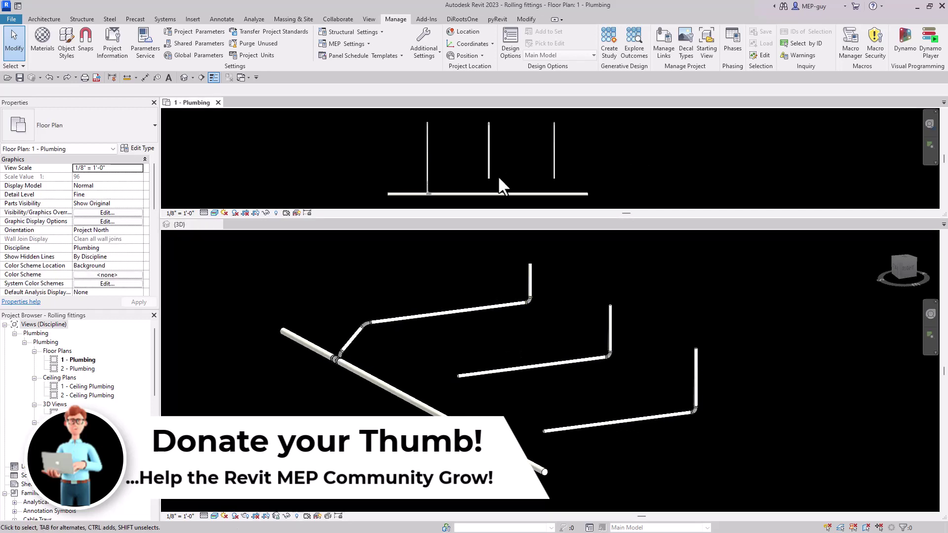
{"action": "scroll", "coordinate": [498, 178], "scroll_direction": "up", "scroll_amount": 3}
{"action": "middle_click_drag", "start_coordinate": [499, 173], "coordinate": [495, 157]}
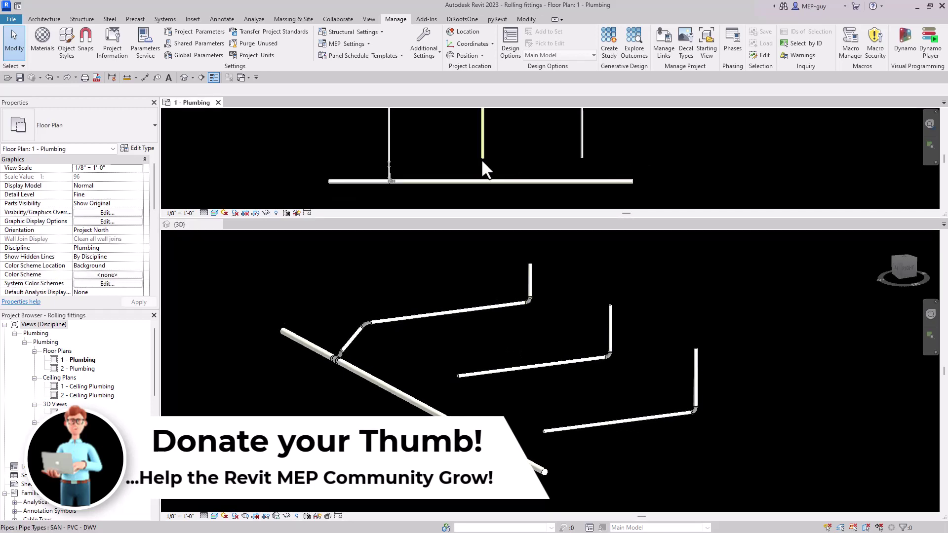
{"action": "left_click", "coordinate": [484, 156]}
{"action": "right_click", "coordinate": [483, 142]}
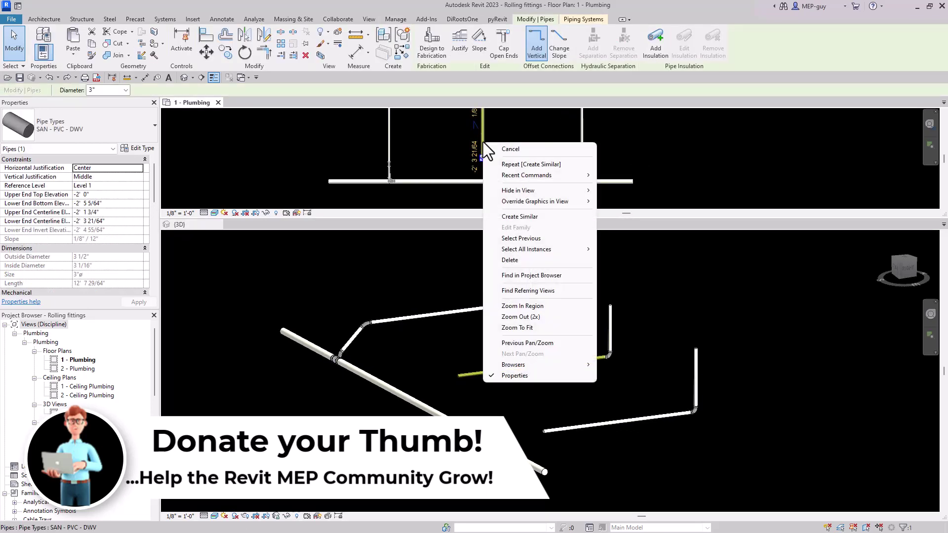
{"action": "left_click", "coordinate": [528, 217]}
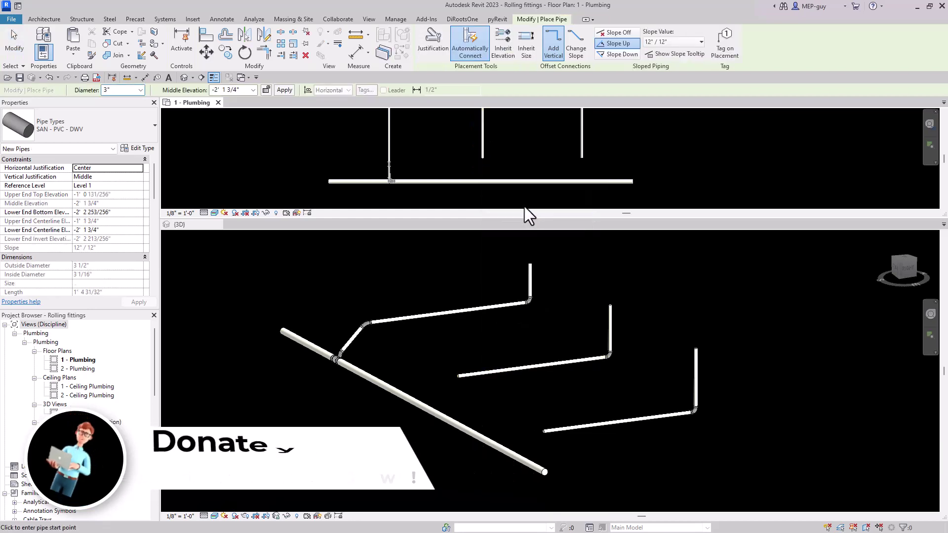
{"action": "left_click", "coordinate": [504, 43]}
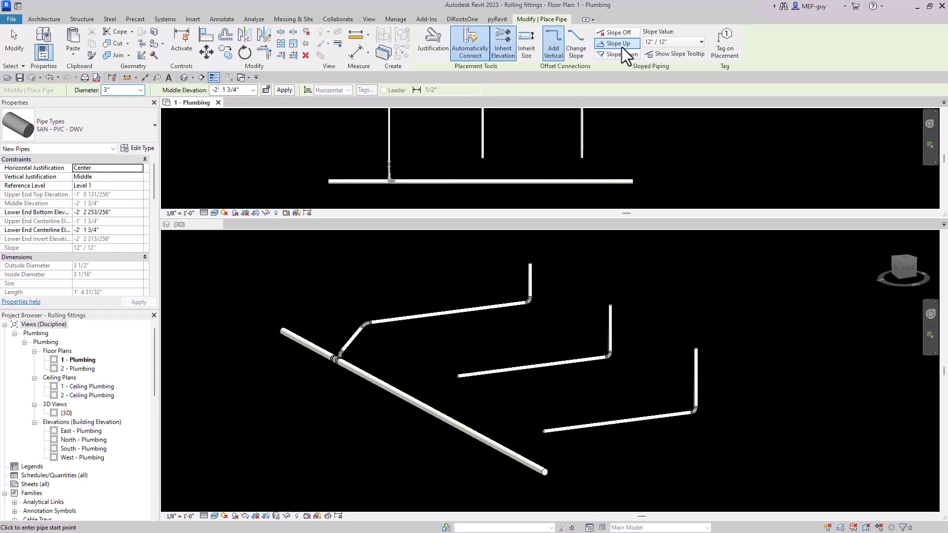
{"action": "left_click", "coordinate": [685, 44]}
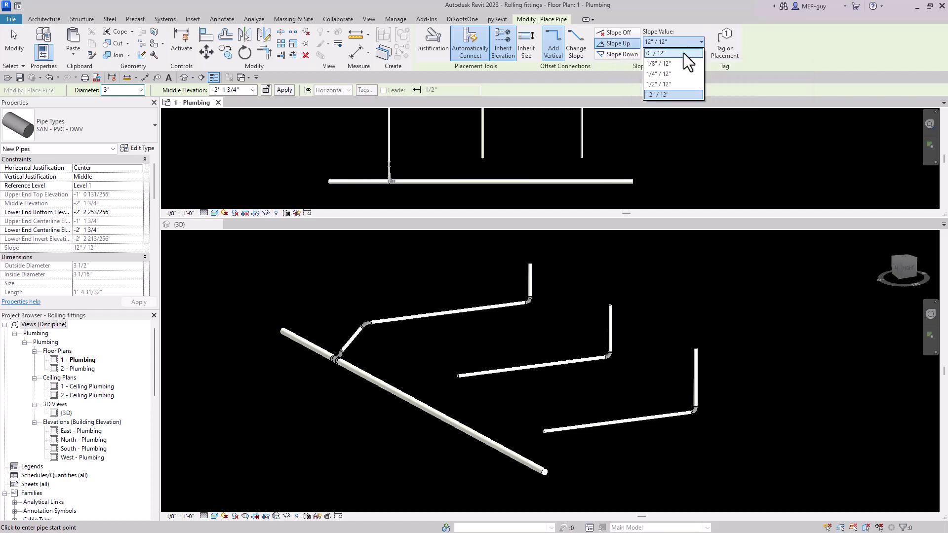
{"action": "left_click", "coordinate": [661, 95]}
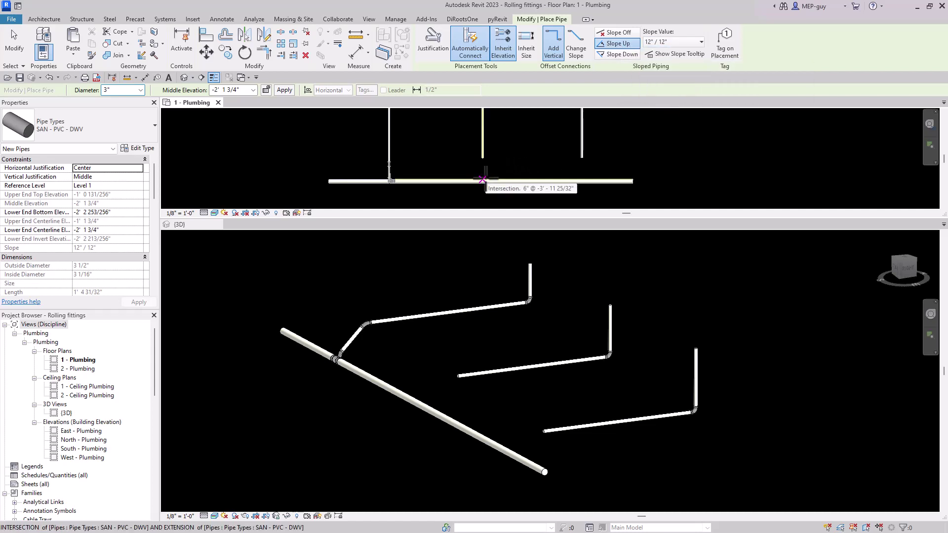
Step: Draw the 3" pipe from the main up to the middle branch, redrawing it after the auto-route error
{"action": "scroll", "coordinate": [489, 178], "scroll_direction": "up", "scroll_amount": 2}
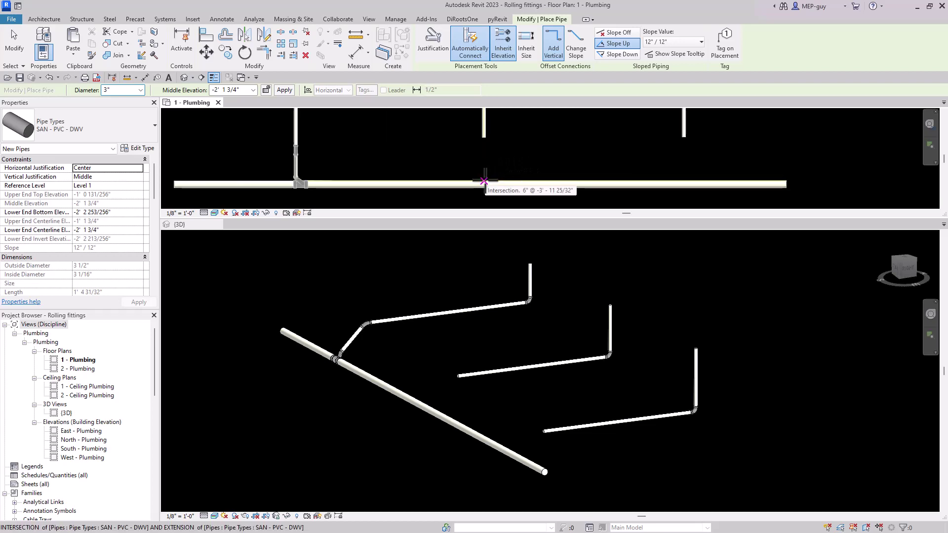
{"action": "left_click", "coordinate": [484, 180]}
{"action": "left_click", "coordinate": [484, 143]}
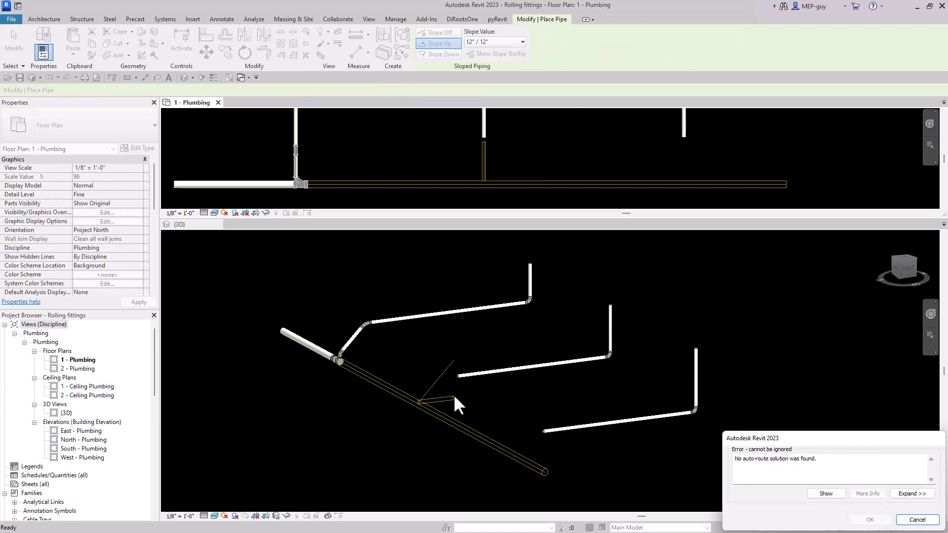
{"action": "left_click", "coordinate": [928, 520]}
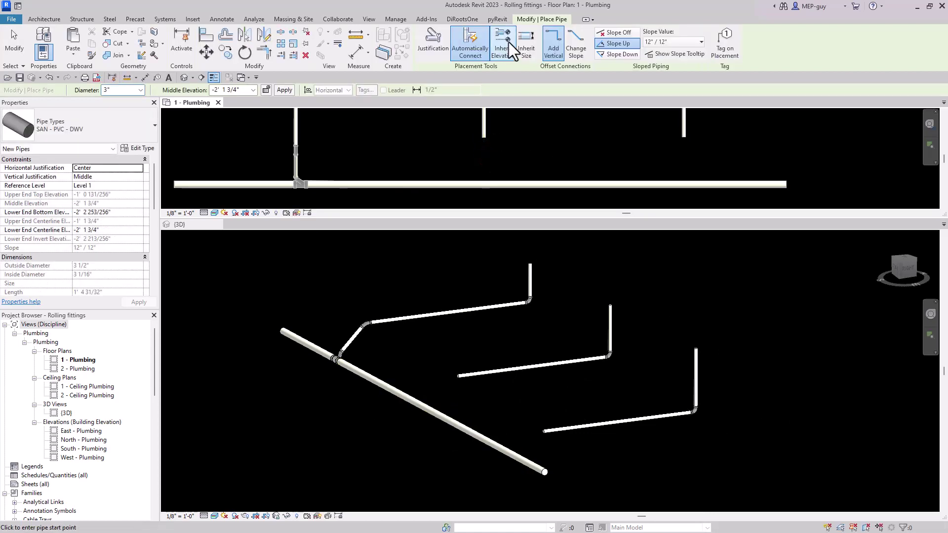
{"action": "left_click", "coordinate": [484, 184]}
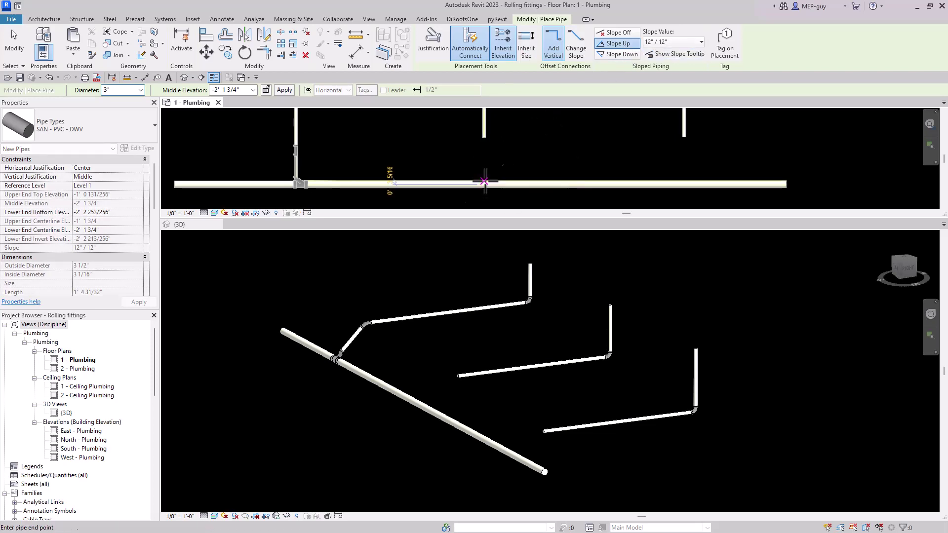
{"action": "left_click", "coordinate": [484, 138]}
{"action": "left_click", "coordinate": [439, 387]}
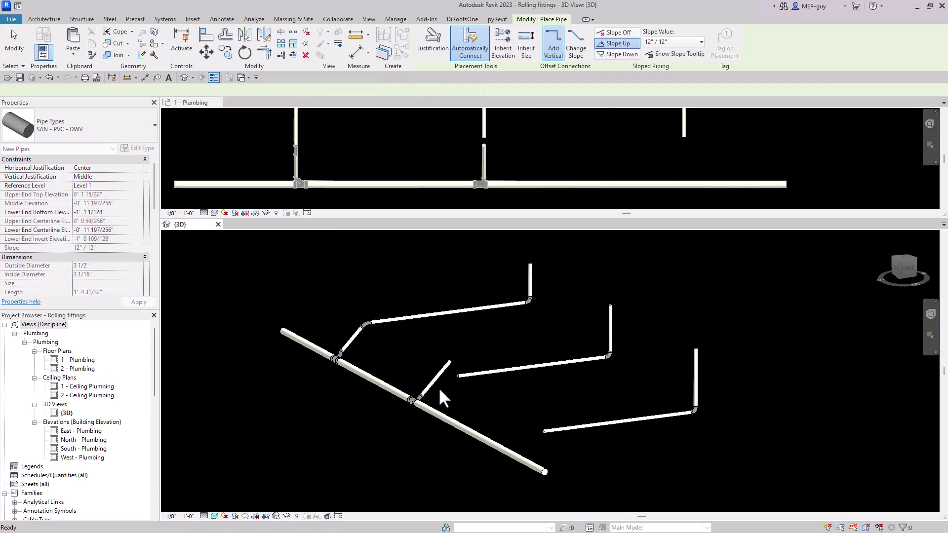
Step: Extend the middle branch's horizontal pipe to the new sloped pipe with Trim/Extend Single Element
{"action": "scroll", "coordinate": [439, 387], "scroll_direction": "up", "scroll_amount": 3}
{"action": "key", "text": "Escape"}
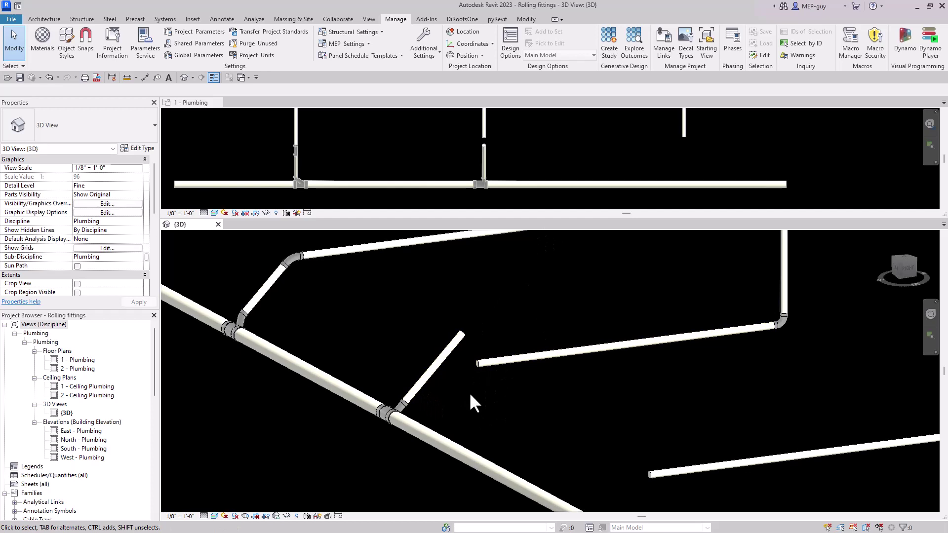
{"action": "left_click", "coordinate": [536, 20]}
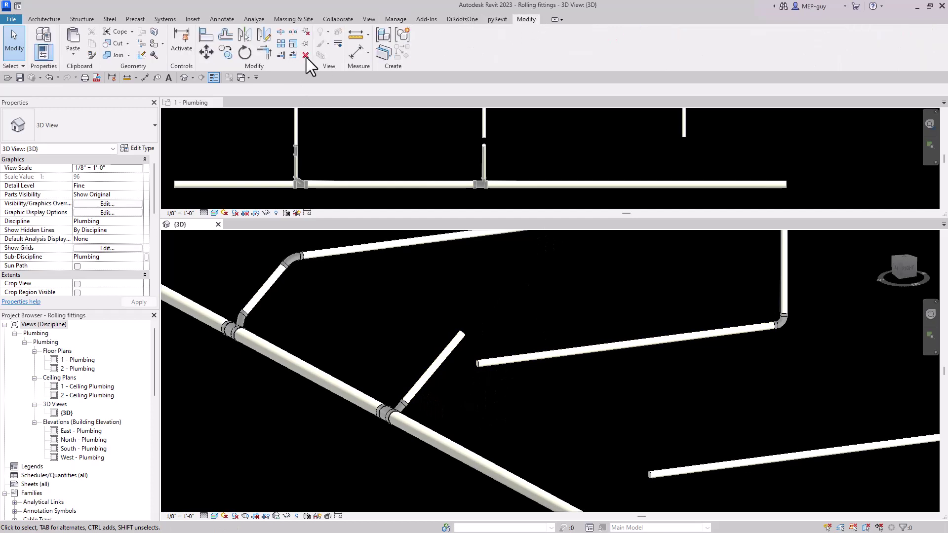
{"action": "left_click", "coordinate": [266, 55]}
{"action": "left_click", "coordinate": [423, 380]}
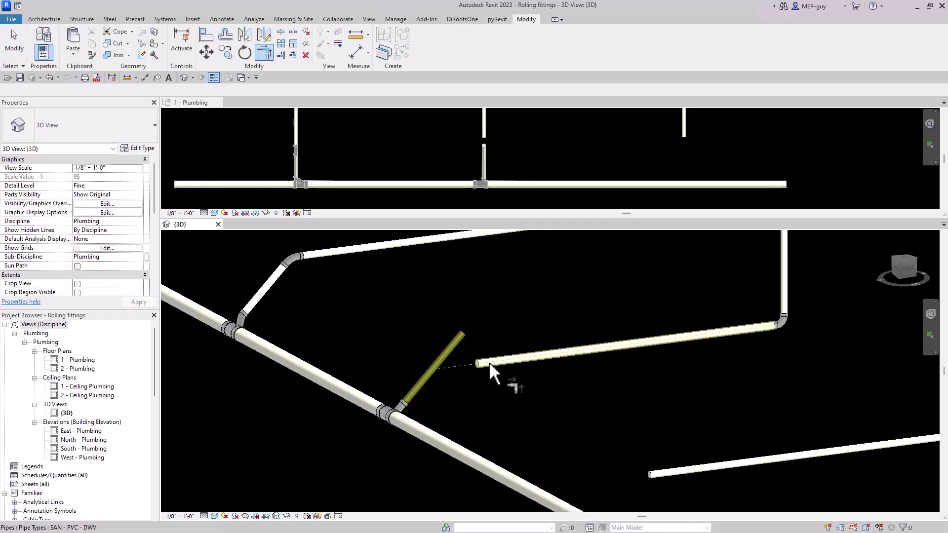
{"action": "left_click", "coordinate": [489, 366]}
{"action": "key", "text": "Escape"}
Step: Select the Wye 45 fitting on the main, check its type, then deselect it
{"action": "scroll", "coordinate": [395, 390], "scroll_direction": "up", "scroll_amount": 3}
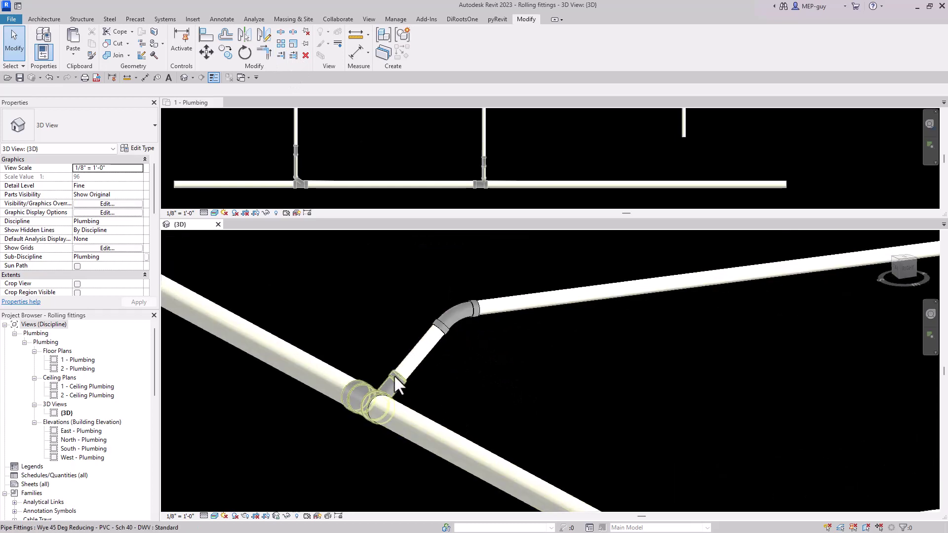
{"action": "left_click", "coordinate": [395, 376]}
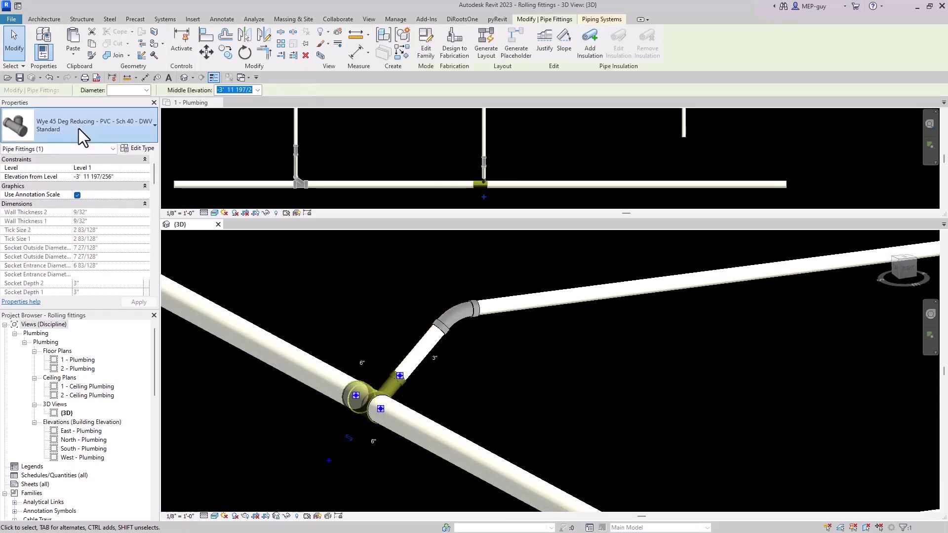
{"action": "left_click", "coordinate": [78, 127]}
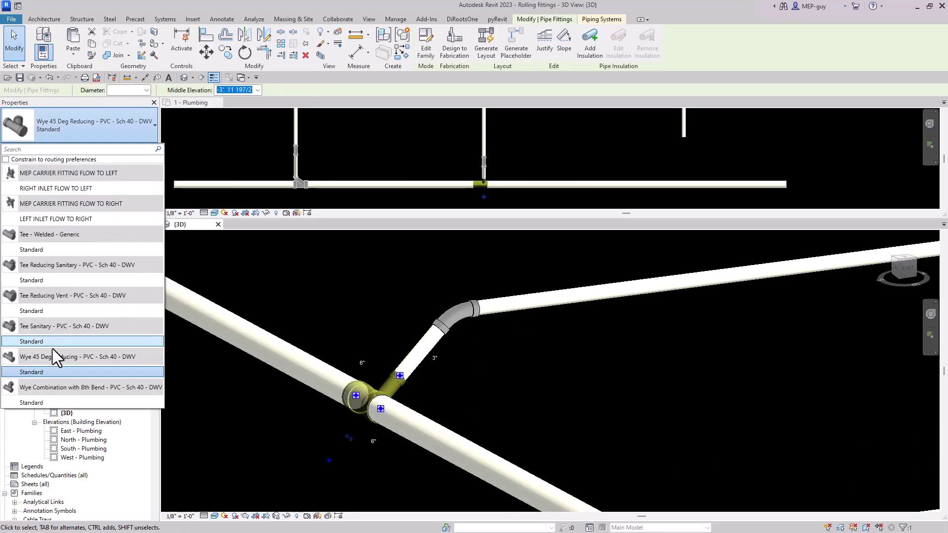
{"action": "left_click", "coordinate": [591, 384]}
{"action": "scroll", "coordinate": [441, 360], "scroll_direction": "down", "scroll_amount": 5}
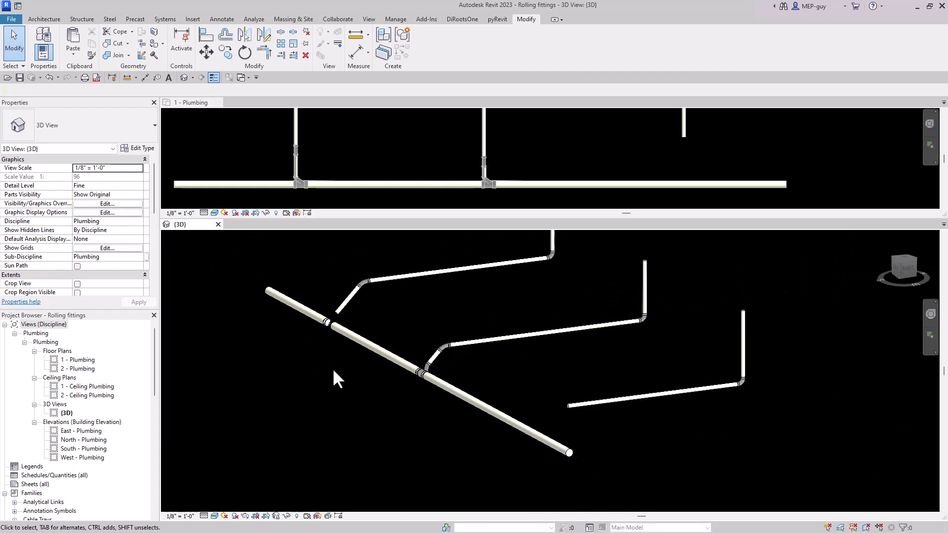
Step: Select the short branch pipe in the 3D view and reframe the view around it
{"action": "left_click_drag", "start_coordinate": [299, 283], "coordinate": [370, 386]}
{"action": "left_click", "coordinate": [369, 383]}
{"action": "middle_click_drag", "start_coordinate": [384, 398], "coordinate": [388, 403]}
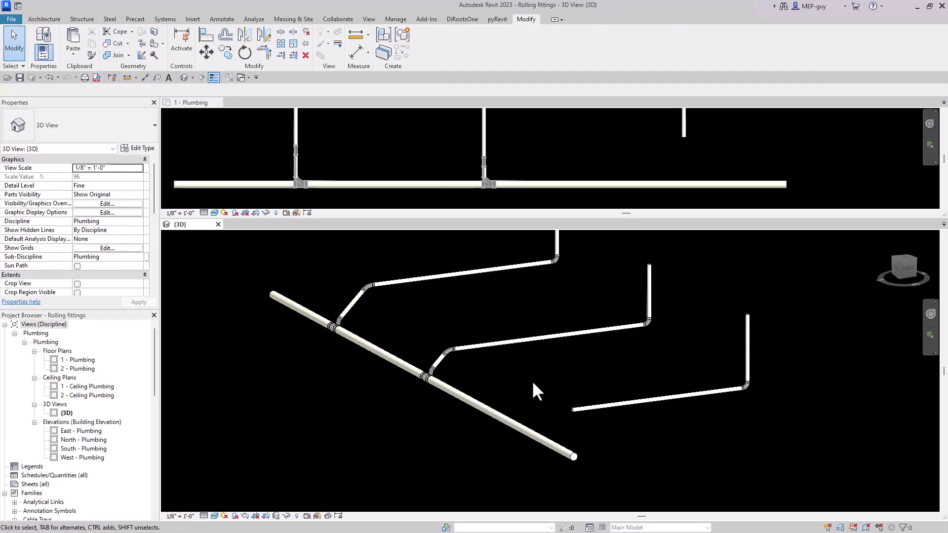
{"action": "scroll", "coordinate": [597, 405], "scroll_direction": "up", "scroll_amount": 2}
{"action": "middle_click_drag", "start_coordinate": [594, 415], "coordinate": [556, 433]}
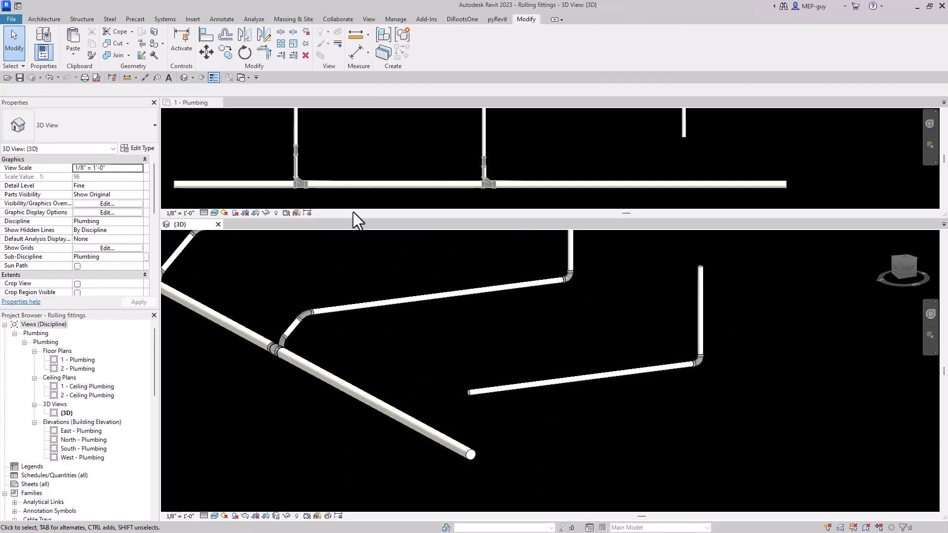
{"action": "scroll", "coordinate": [259, 162], "scroll_direction": "down", "scroll_amount": 2}
Step: Select the third branch's vertical pipe in the 1 - Plumbing floor plan
{"action": "left_click", "coordinate": [450, 155]}
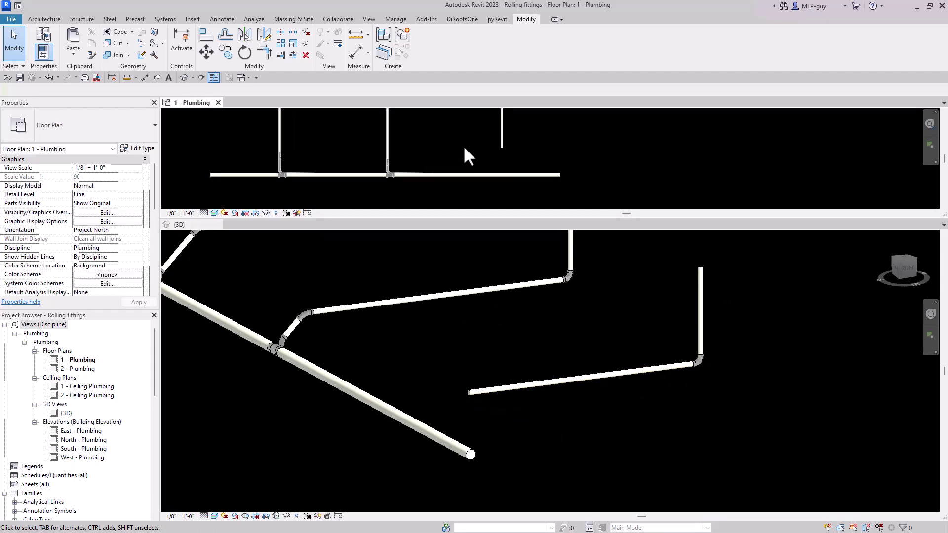
{"action": "scroll", "coordinate": [519, 156], "scroll_direction": "up", "scroll_amount": 1}
{"action": "middle_click_drag", "start_coordinate": [518, 156], "coordinate": [510, 164]}
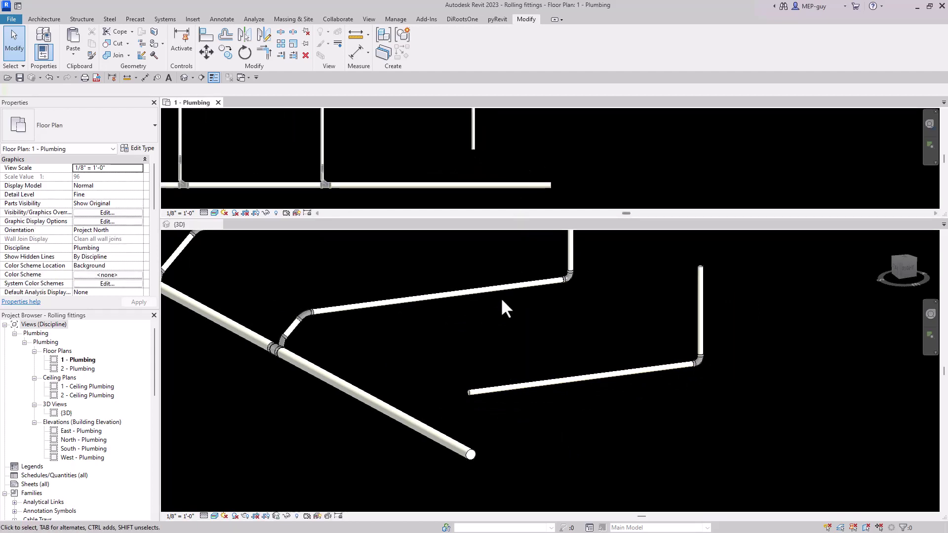
{"action": "left_click", "coordinate": [473, 146]}
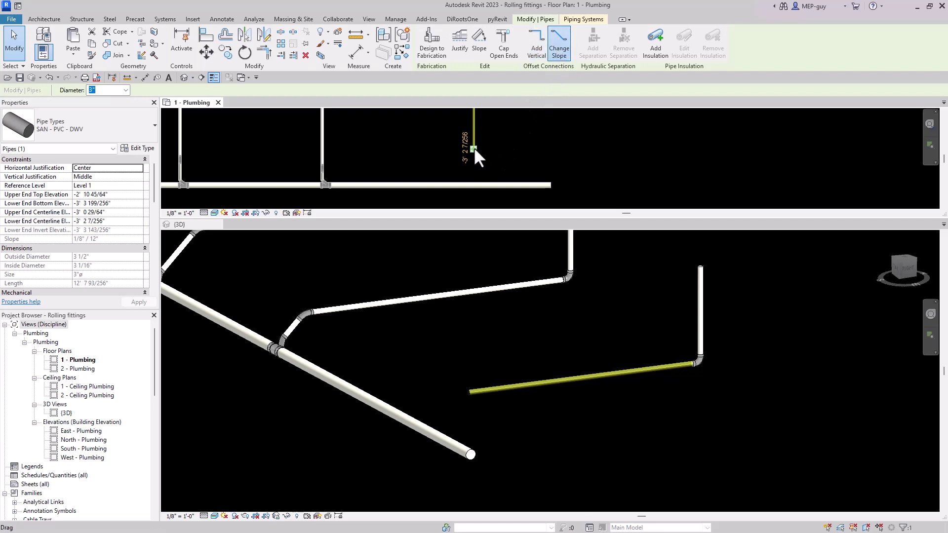
Step: Draw a pipe from the third branch's end down onto the main so it auto-connects
{"action": "right_click", "coordinate": [473, 147]}
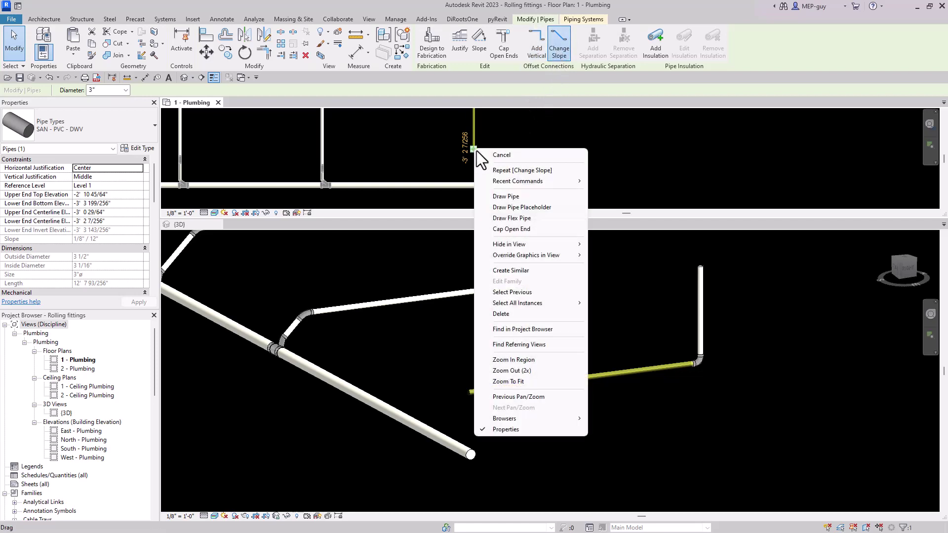
{"action": "left_click", "coordinate": [512, 197]}
{"action": "left_click", "coordinate": [601, 190]}
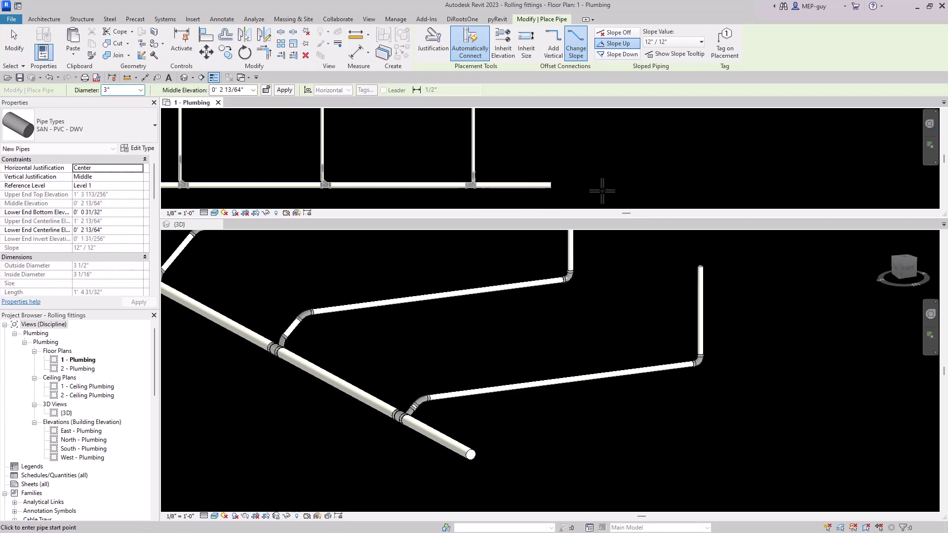
{"action": "left_click", "coordinate": [460, 427]}
{"action": "key", "text": "Escape"}
{"action": "key", "text": "Escape"}
{"action": "scroll", "coordinate": [422, 423], "scroll_direction": "up", "scroll_amount": 3}
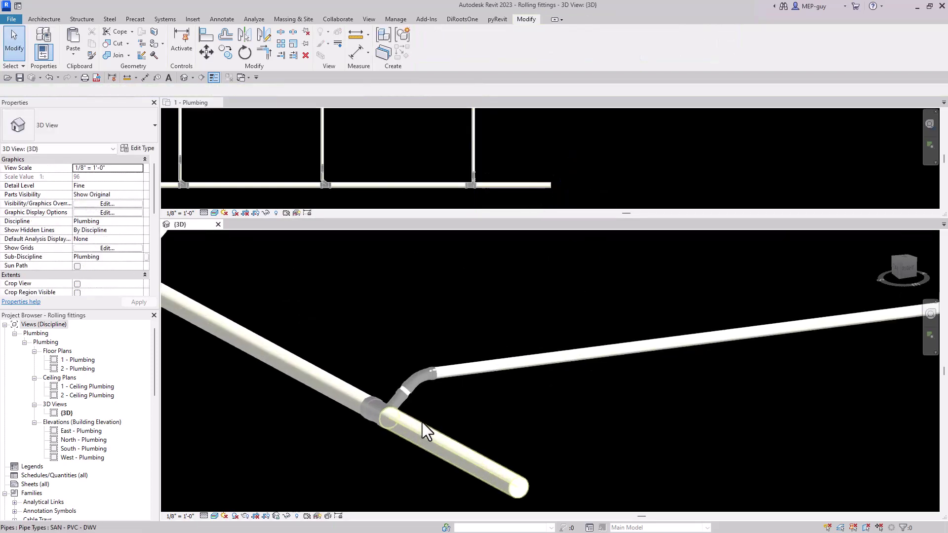
{"action": "scroll", "coordinate": [401, 372], "scroll_direction": "down", "scroll_amount": 3}
{"action": "scroll", "coordinate": [423, 402], "scroll_direction": "up", "scroll_amount": 1}
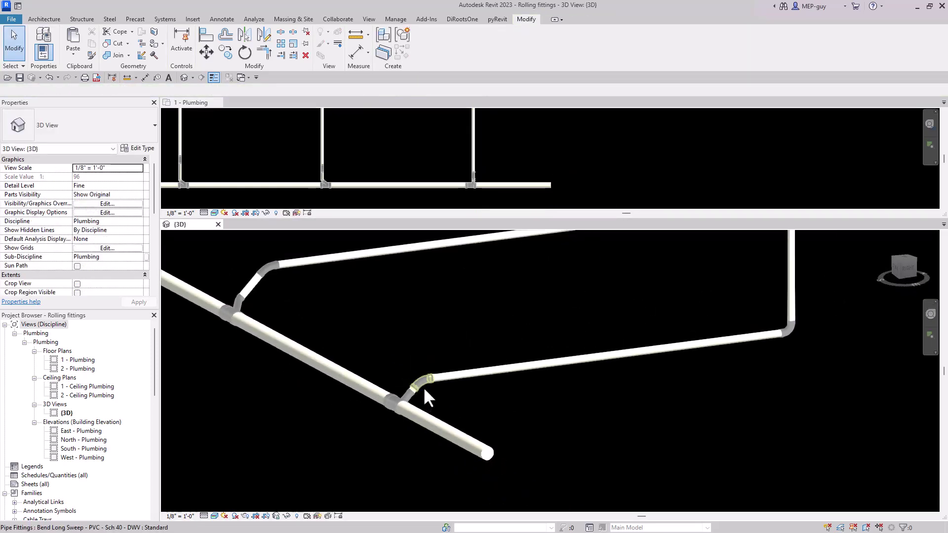
{"action": "scroll", "coordinate": [421, 390], "scroll_direction": "up", "scroll_amount": 4}
{"action": "scroll", "coordinate": [412, 372], "scroll_direction": "up", "scroll_amount": 2}
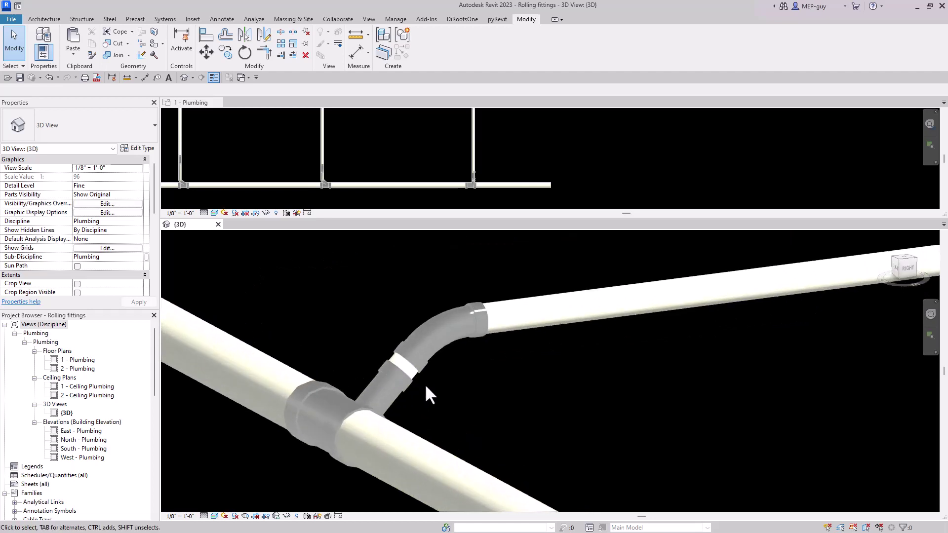
Step: Check that the rolled offset pipe slopes 12 65/256" / 12", then clear the selection
{"action": "left_click", "coordinate": [414, 374]}
{"action": "scroll", "coordinate": [434, 388], "scroll_direction": "down", "scroll_amount": 3}
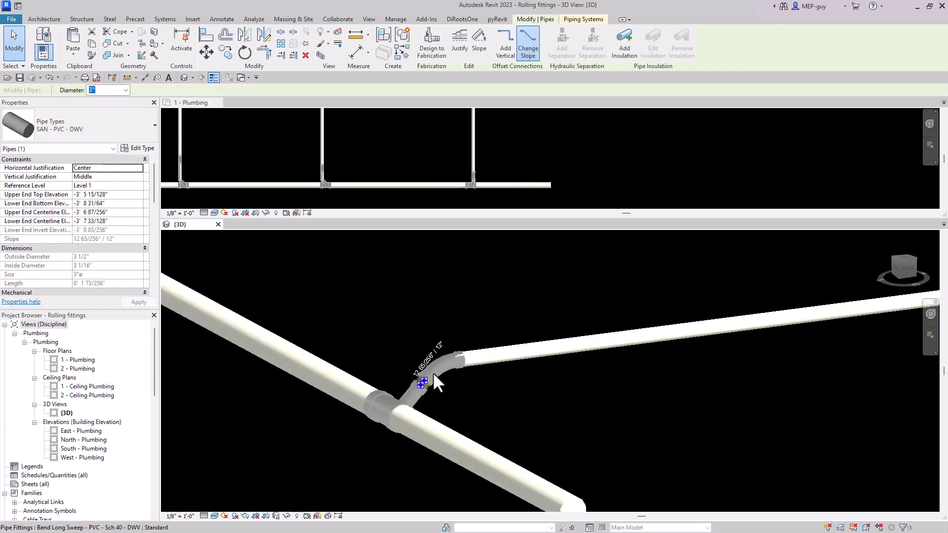
{"action": "scroll", "coordinate": [415, 369], "scroll_direction": "up", "scroll_amount": 2}
{"action": "scroll", "coordinate": [393, 368], "scroll_direction": "up", "scroll_amount": 1}
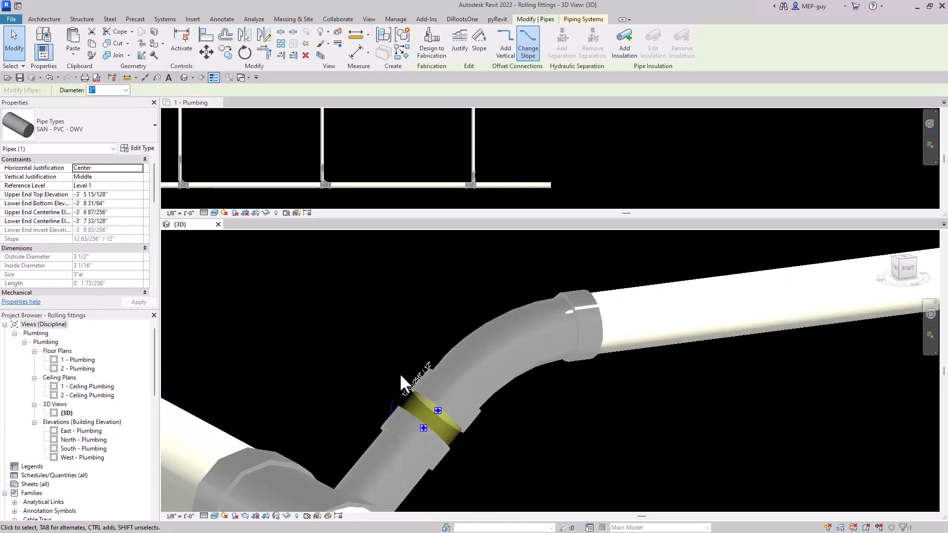
{"action": "scroll", "coordinate": [395, 368], "scroll_direction": "down", "scroll_amount": 1}
{"action": "scroll", "coordinate": [469, 378], "scroll_direction": "down", "scroll_amount": 2}
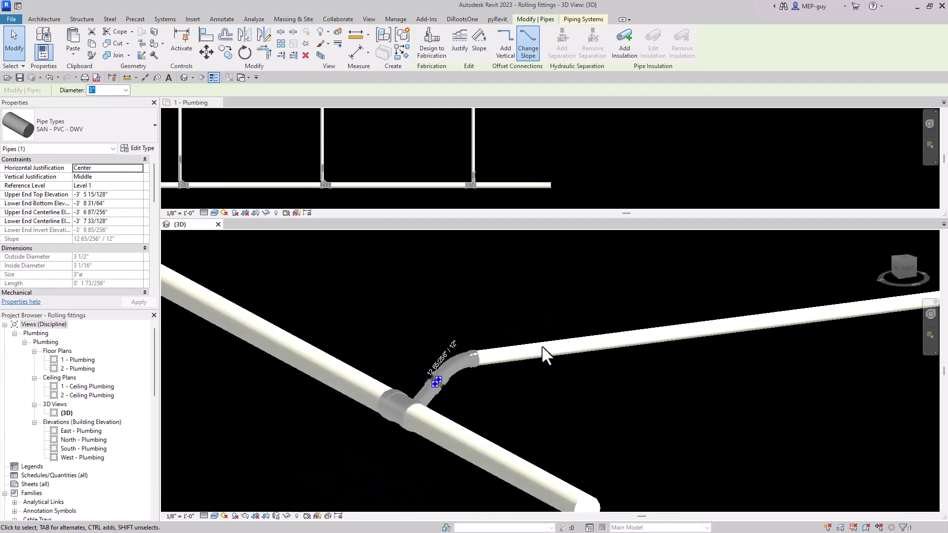
{"action": "scroll", "coordinate": [450, 382], "scroll_direction": "up", "scroll_amount": 1}
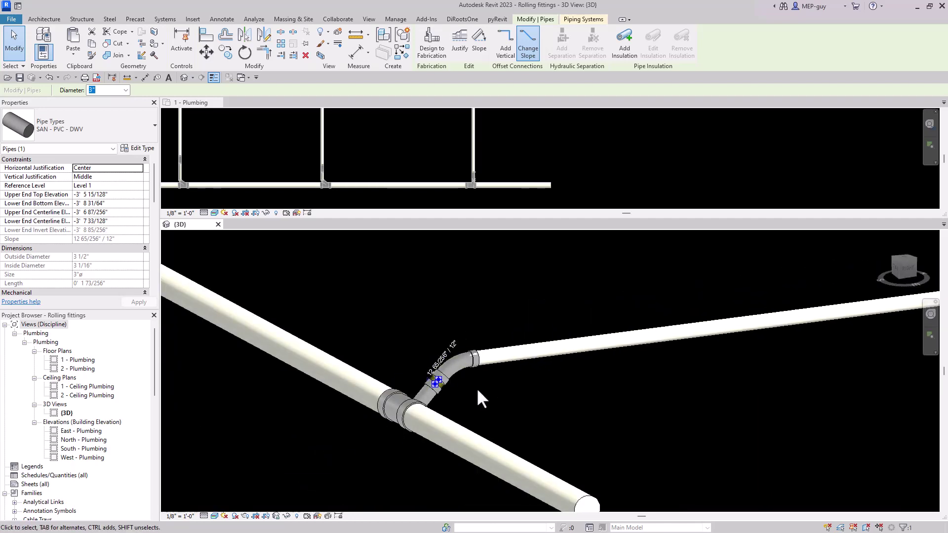
{"action": "key", "text": "Escape"}
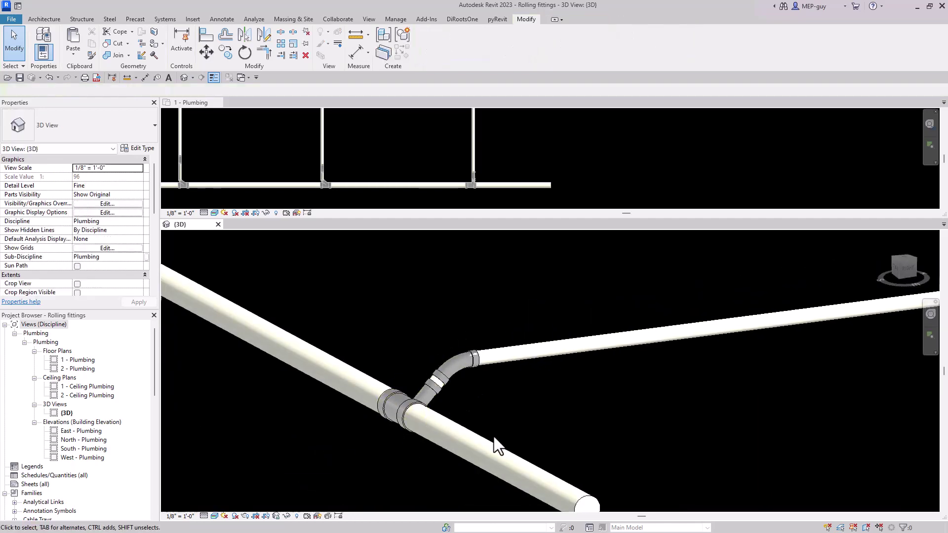
Step: Set the floor plan's detail level to Medium
{"action": "left_click", "coordinate": [522, 157]}
{"action": "middle_click_drag", "start_coordinate": [532, 170], "coordinate": [574, 162]}
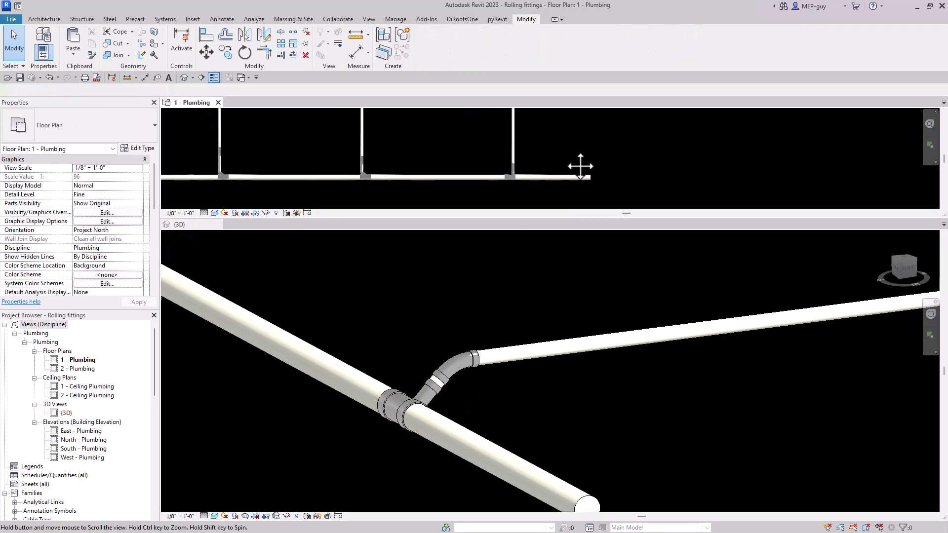
{"action": "left_click", "coordinate": [203, 213]}
{"action": "left_click", "coordinate": [217, 193]}
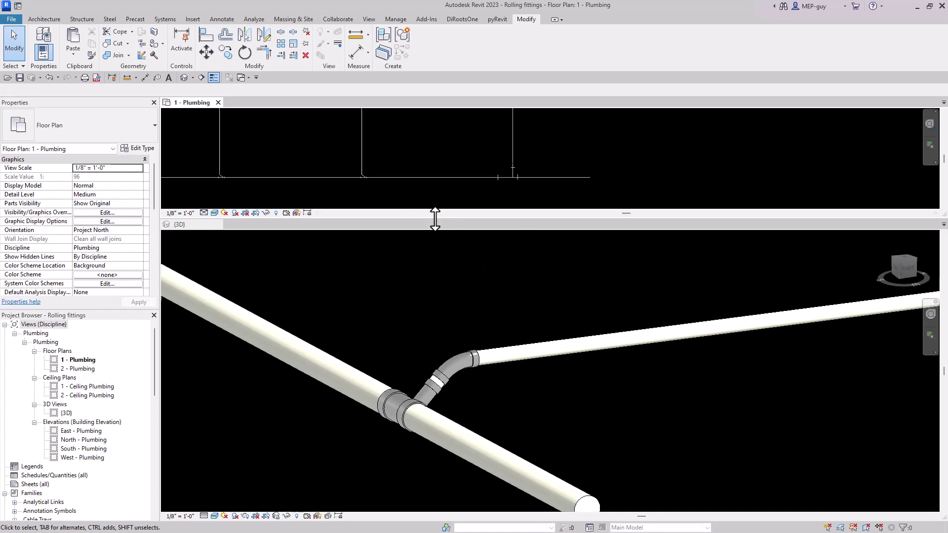
Step: Enlarge the plan pane, centre the wye junction, and turn on Thin Lines
{"action": "left_click_drag", "start_coordinate": [434, 219], "coordinate": [447, 294]}
{"action": "scroll", "coordinate": [339, 239], "scroll_direction": "up", "scroll_amount": 3}
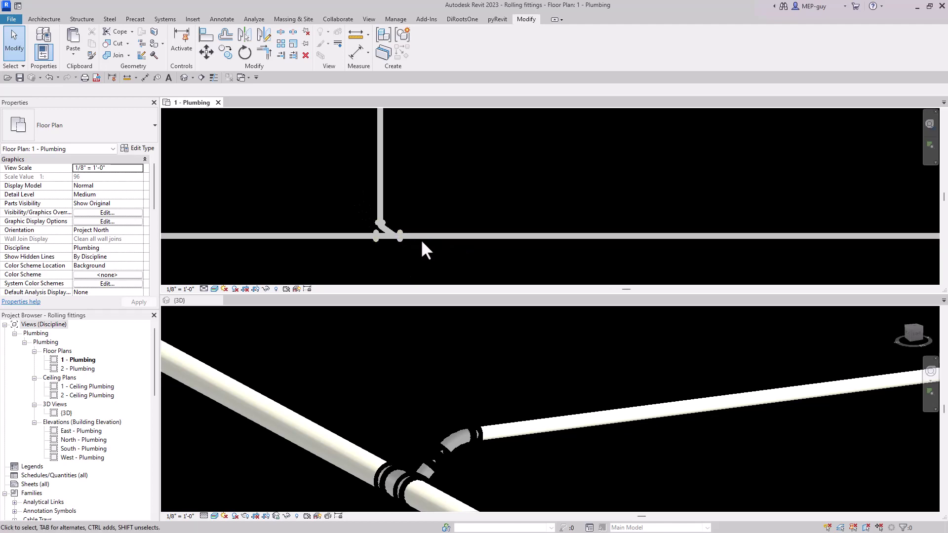
{"action": "scroll", "coordinate": [246, 208], "scroll_direction": "down", "scroll_amount": 3}
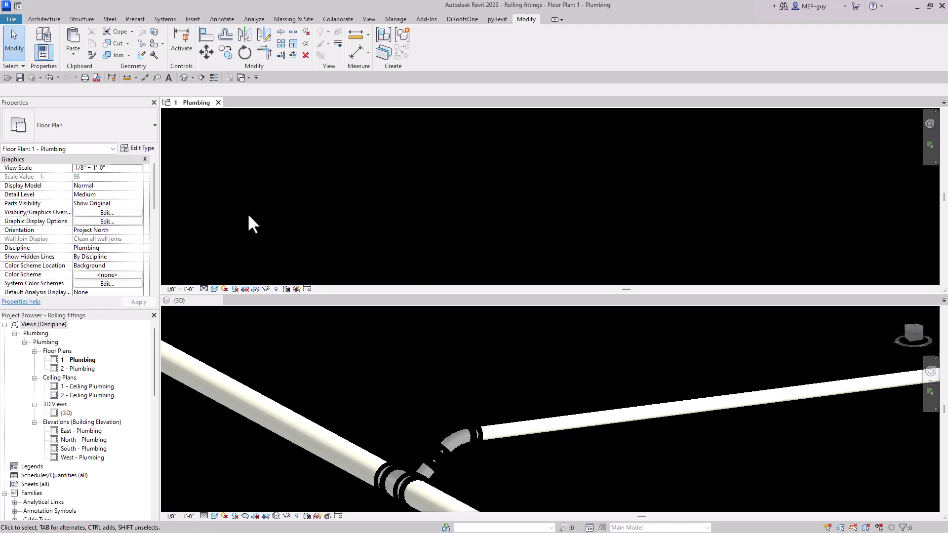
{"action": "scroll", "coordinate": [576, 202], "scroll_direction": "up", "scroll_amount": 1}
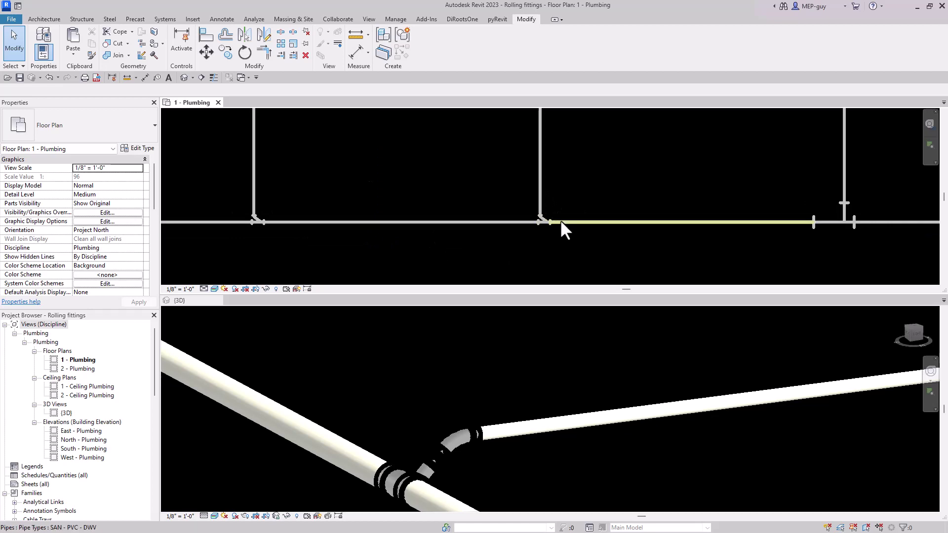
{"action": "middle_click_drag", "start_coordinate": [756, 192], "coordinate": [586, 214]}
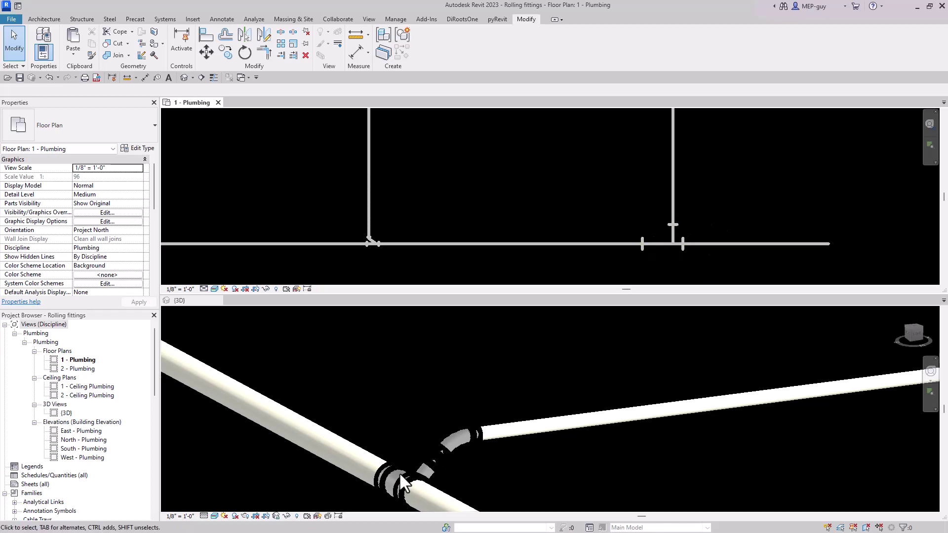
{"action": "left_click", "coordinate": [214, 78]}
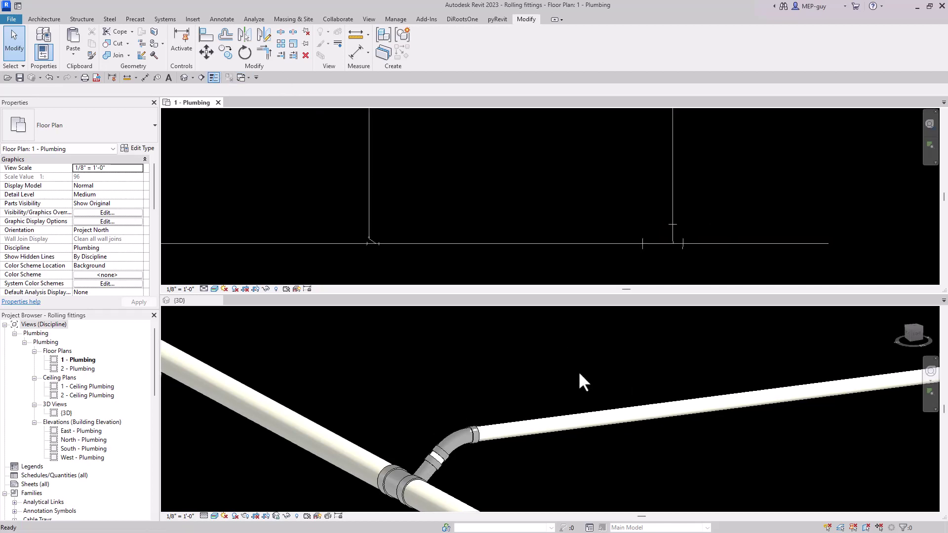
{"action": "left_click", "coordinate": [543, 350]}
{"action": "middle_click_drag", "start_coordinate": [541, 342], "coordinate": [463, 381]}
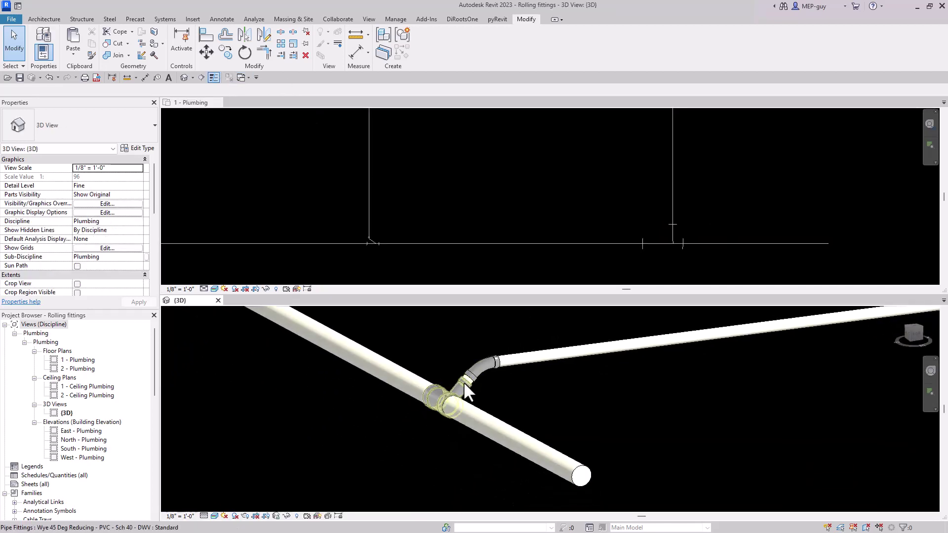
{"action": "left_click", "coordinate": [447, 400]}
{"action": "left_click", "coordinate": [93, 125]}
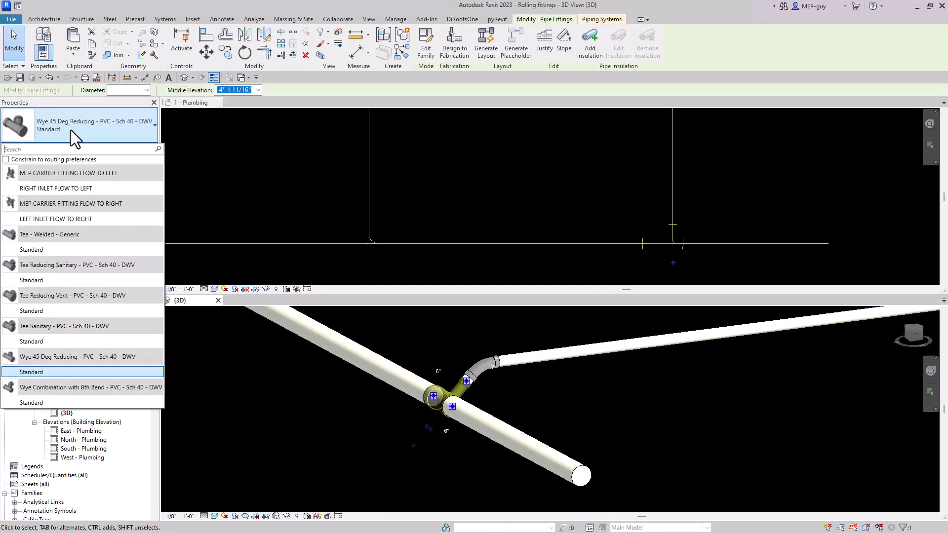
{"action": "left_click", "coordinate": [57, 402]}
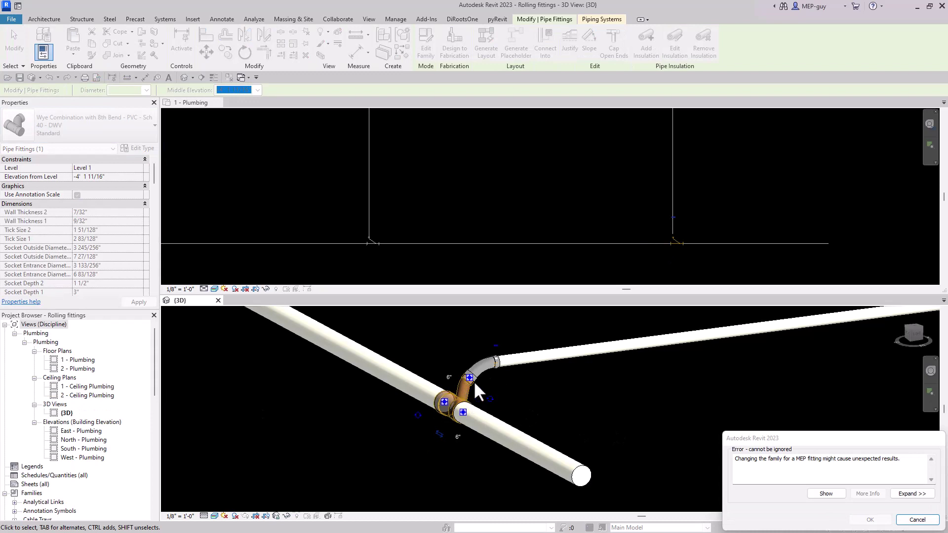
{"action": "scroll", "coordinate": [469, 378], "scroll_direction": "up", "scroll_amount": 2}
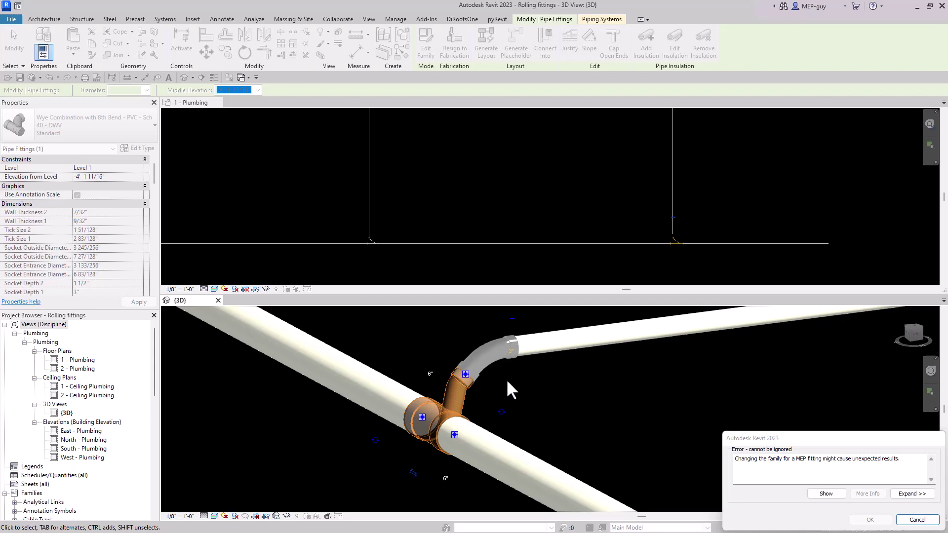
{"action": "left_click", "coordinate": [916, 519]}
{"action": "scroll", "coordinate": [493, 395], "scroll_direction": "down", "scroll_amount": 5}
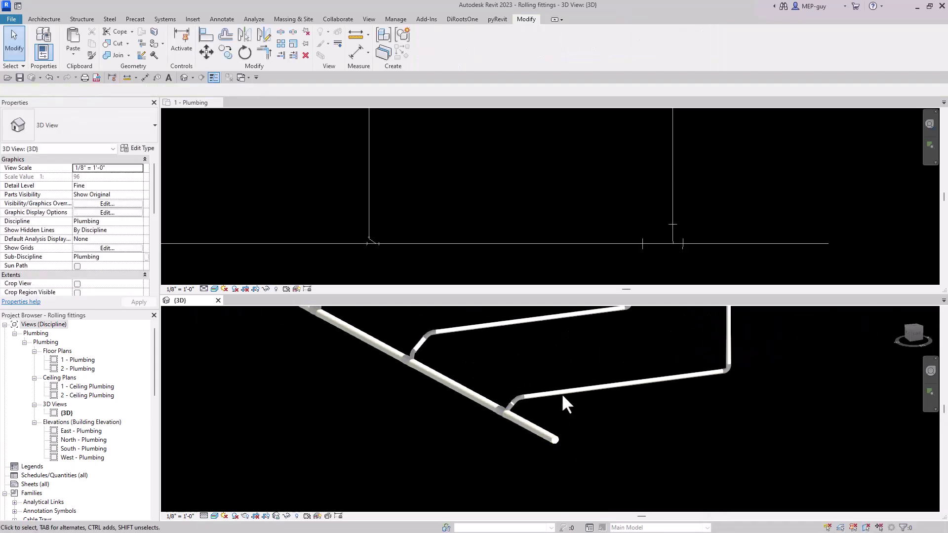
Step: Inspect the Wye 45 Deg Reducing fitting in 3D, then clear the selection
{"action": "scroll", "coordinate": [514, 389], "scroll_direction": "up", "scroll_amount": 3}
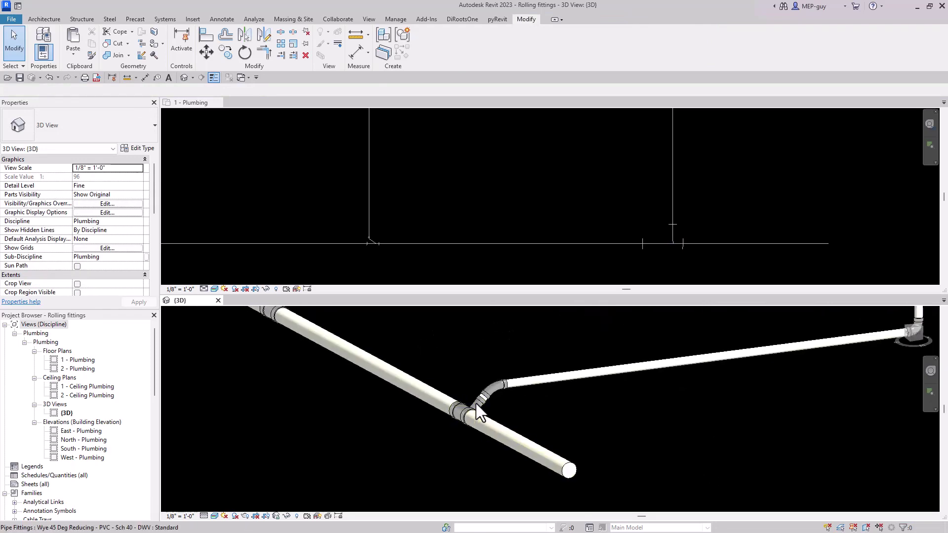
{"action": "left_click", "coordinate": [482, 413]}
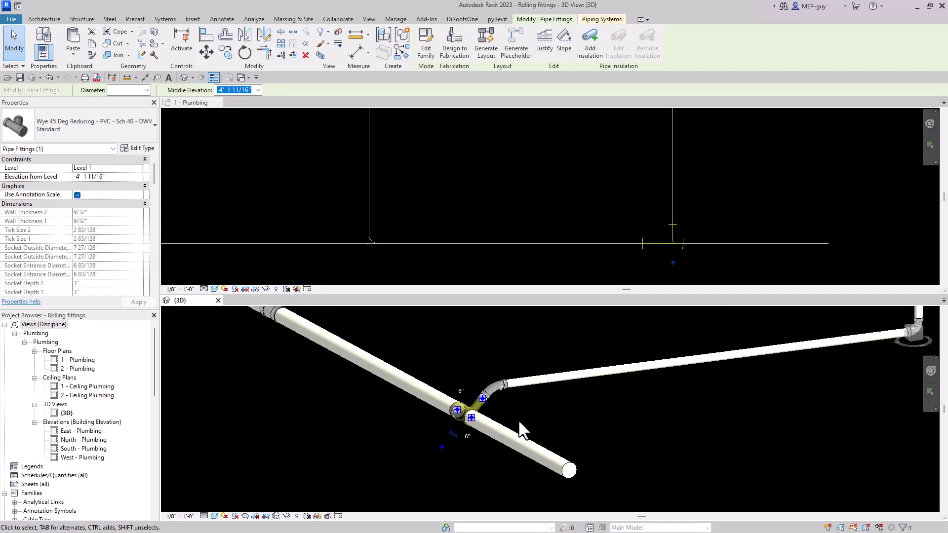
{"action": "left_click", "coordinate": [466, 460]}
{"action": "middle_click_drag", "start_coordinate": [559, 449], "coordinate": [545, 421], "text": "shift"}
Step: Delete the sloped horizontal pipe and elbow above the third riser
{"action": "left_click", "coordinate": [793, 187]}
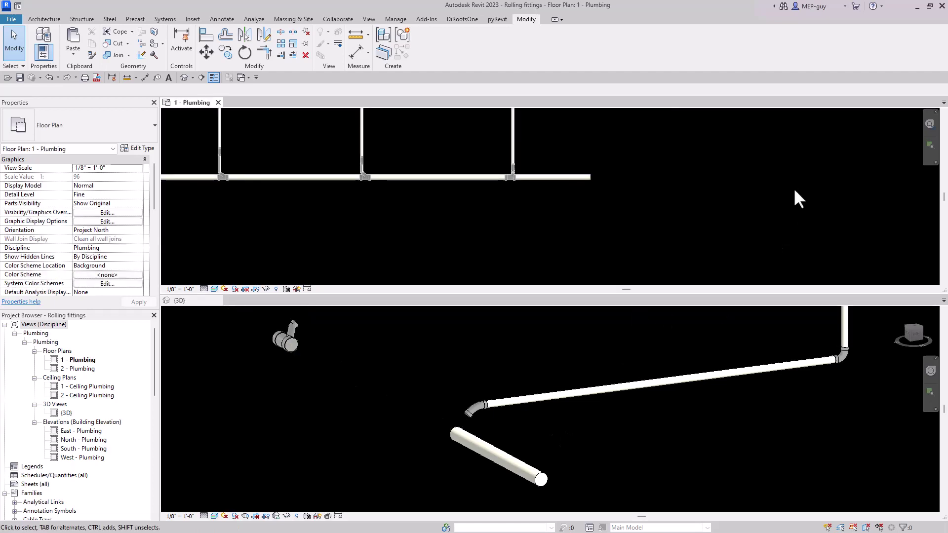
{"action": "middle_click_drag", "start_coordinate": [736, 194], "coordinate": [662, 203]}
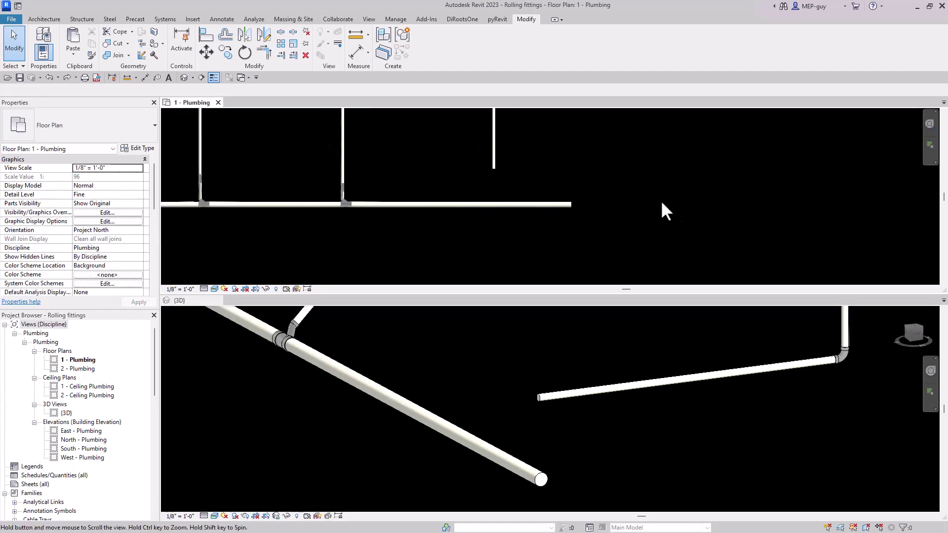
{"action": "scroll", "coordinate": [494, 169], "scroll_direction": "up", "scroll_amount": 2}
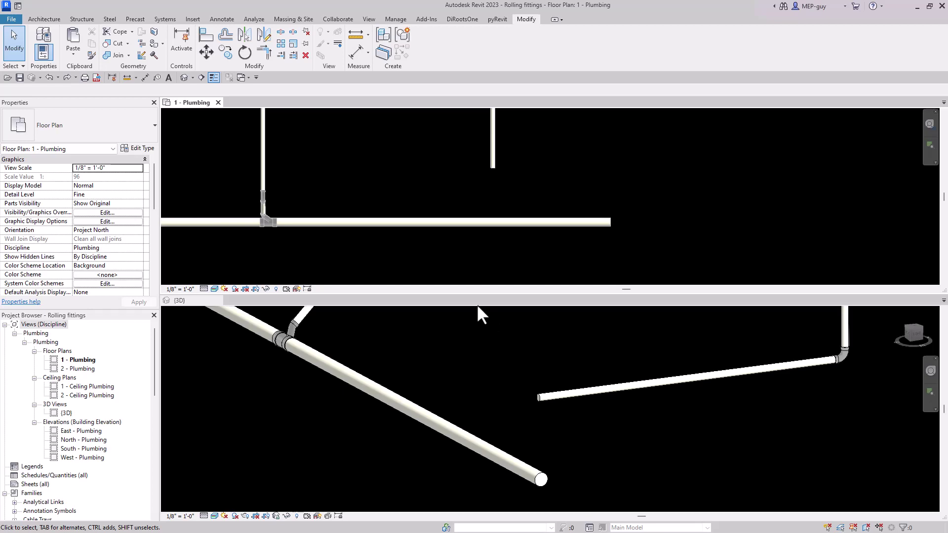
{"action": "middle_click_drag", "start_coordinate": [571, 431], "coordinate": [606, 434], "text": "shift"}
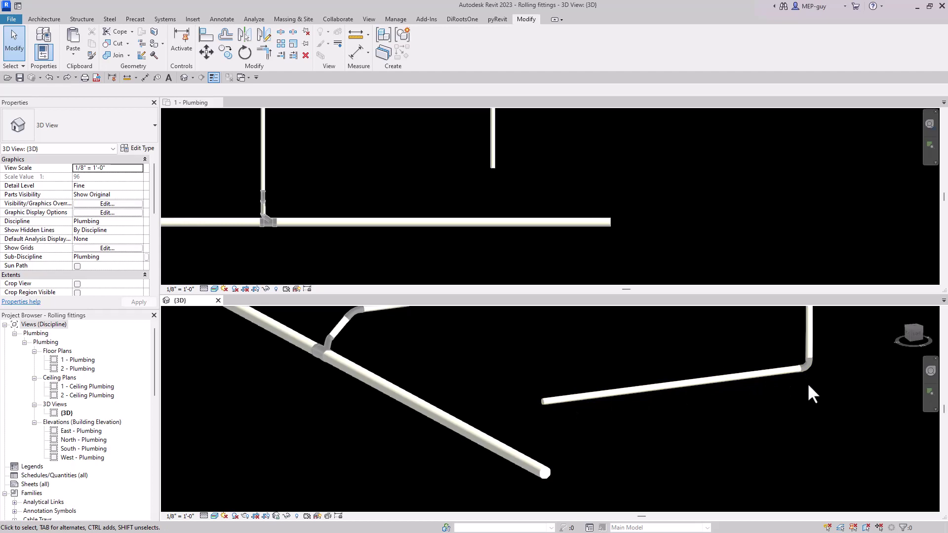
{"action": "left_click", "coordinate": [789, 369]}
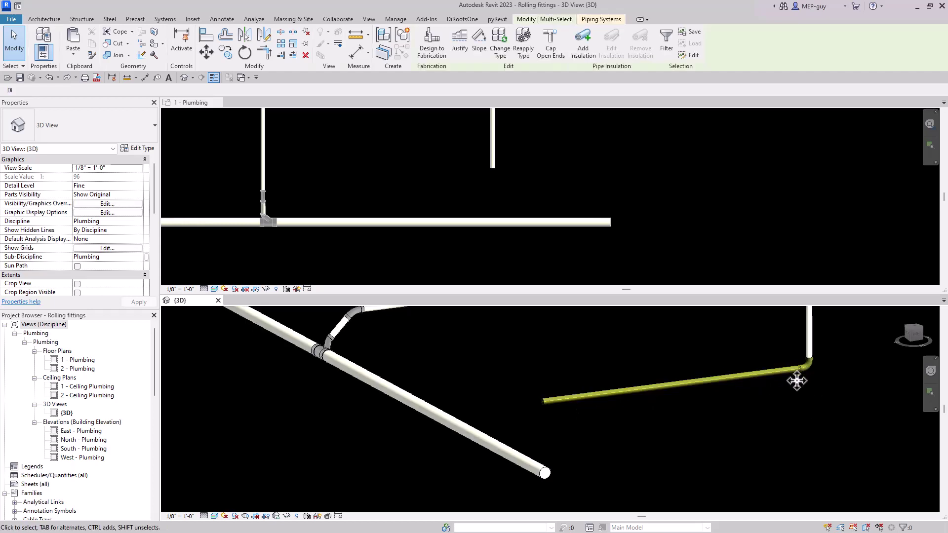
{"action": "key", "text": "Delete"}
{"action": "scroll", "coordinate": [502, 247], "scroll_direction": "down", "scroll_amount": 2}
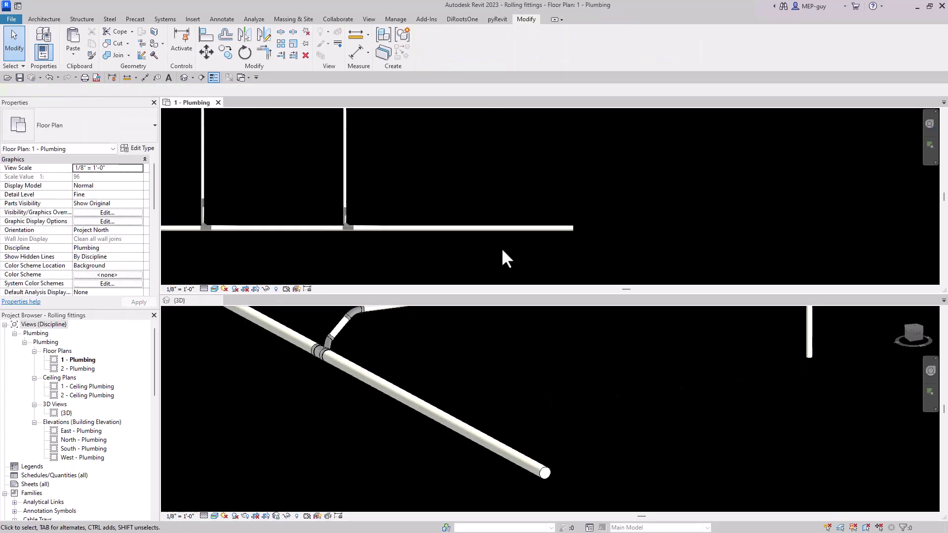
{"action": "scroll", "coordinate": [502, 248], "scroll_direction": "down", "scroll_amount": 2}
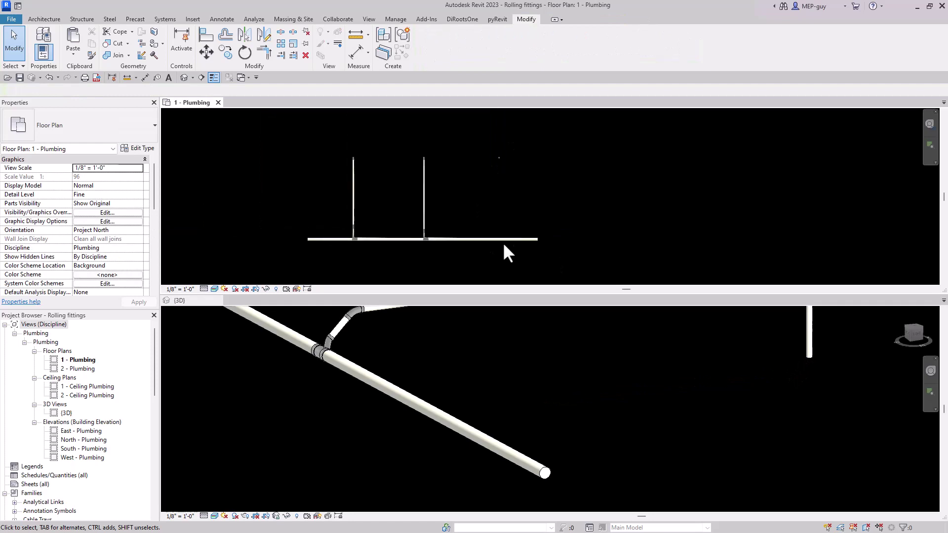
Step: Start a pipe matching the third riser, with the slope set to 1/8" / 12"
{"action": "left_click", "coordinate": [498, 157]}
{"action": "right_click", "coordinate": [502, 158]}
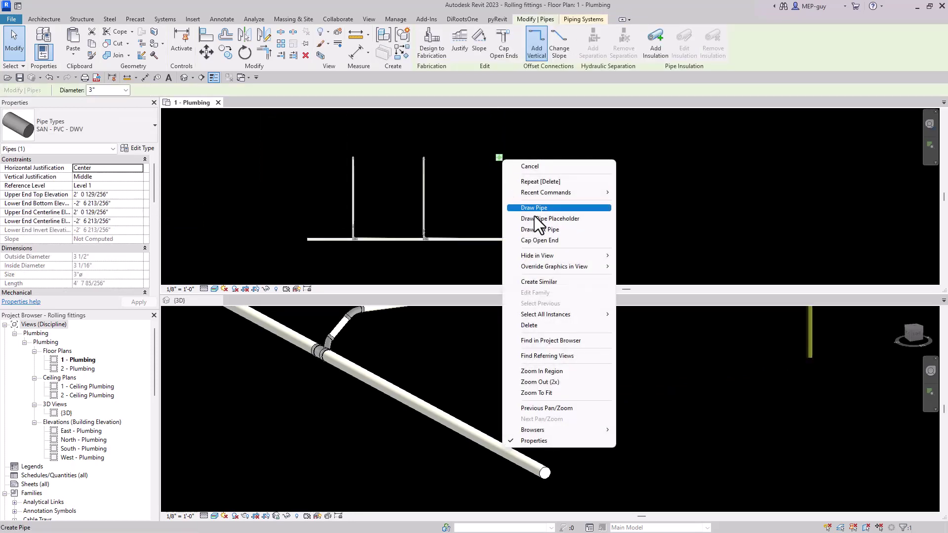
{"action": "left_click", "coordinate": [539, 282]}
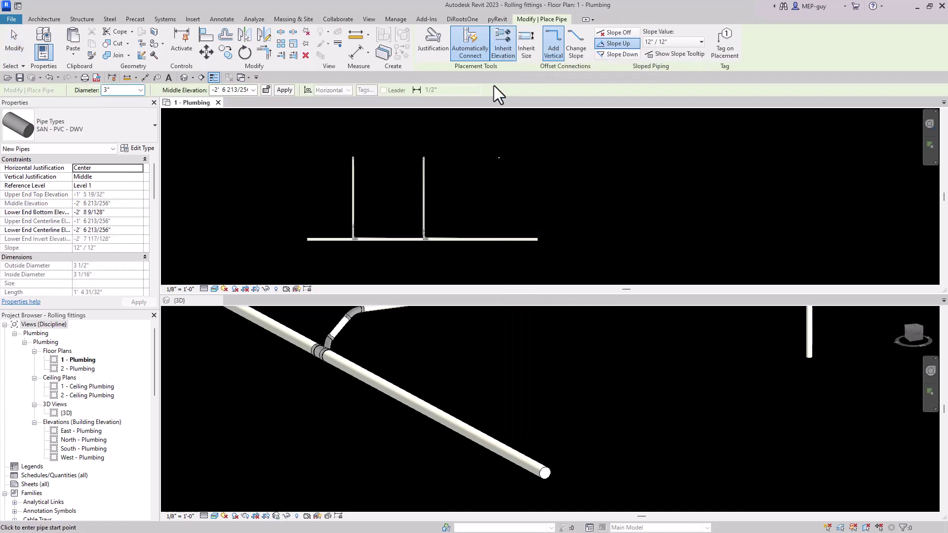
{"action": "left_click", "coordinate": [670, 43]}
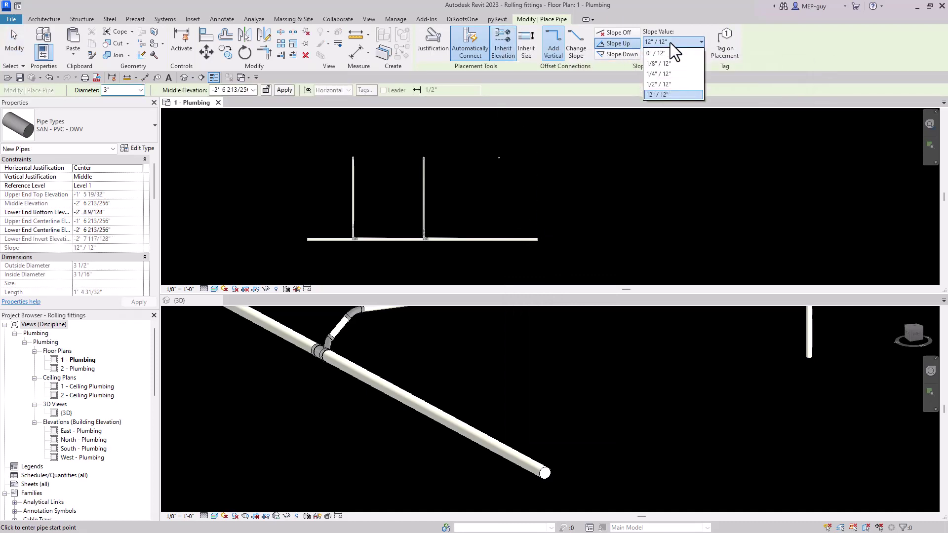
{"action": "left_click", "coordinate": [659, 63]}
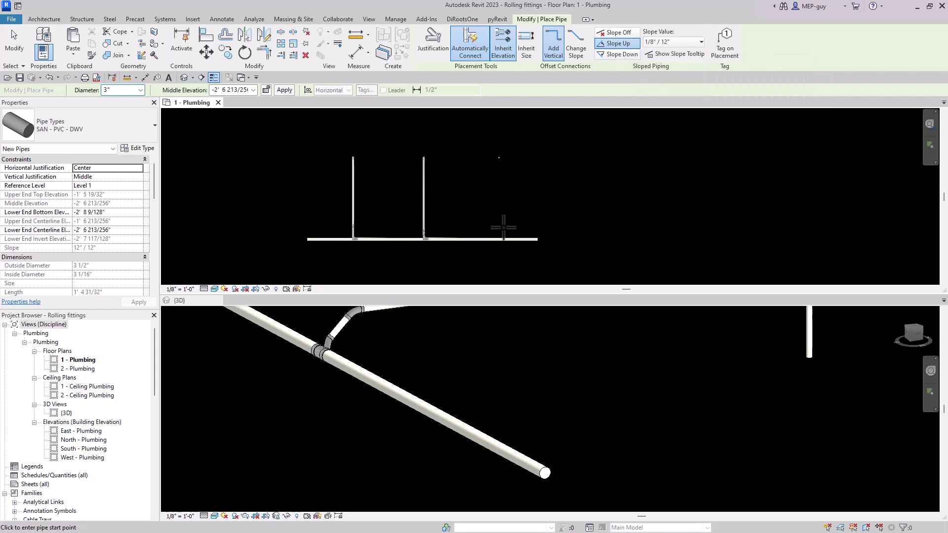
Step: Draw the new pipe from the main toward the third riser
{"action": "scroll", "coordinate": [501, 222], "scroll_direction": "up", "scroll_amount": 3}
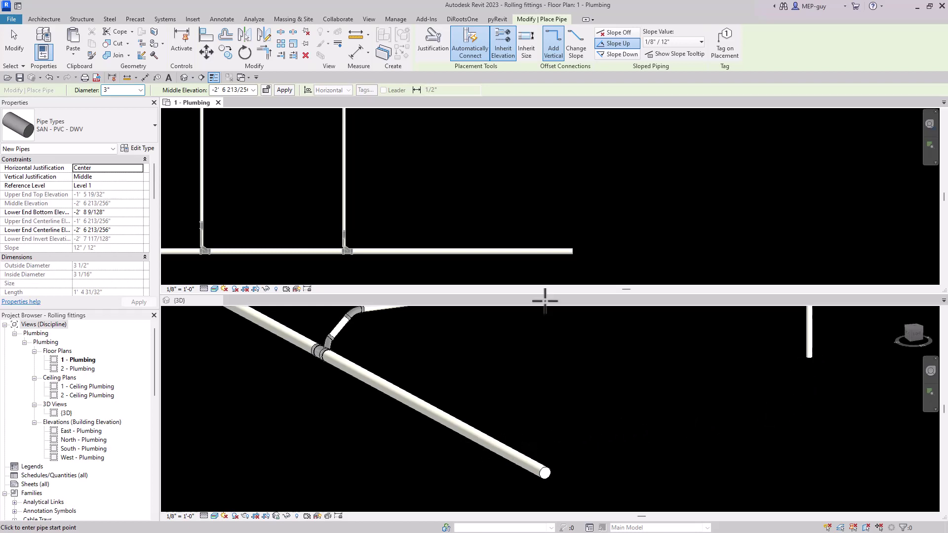
{"action": "scroll", "coordinate": [500, 264], "scroll_direction": "down", "scroll_amount": 1}
{"action": "scroll", "coordinate": [500, 264], "scroll_direction": "down", "scroll_amount": 2}
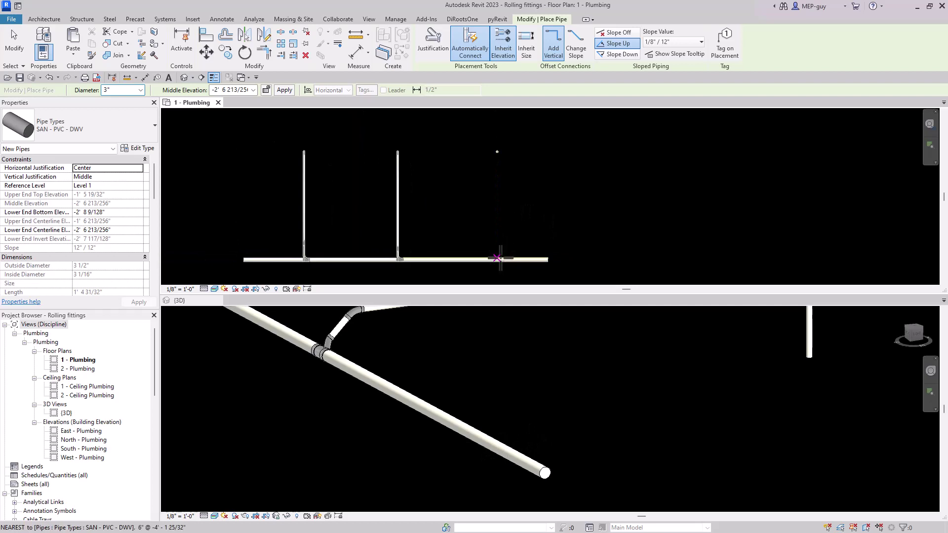
{"action": "left_click", "coordinate": [497, 258]}
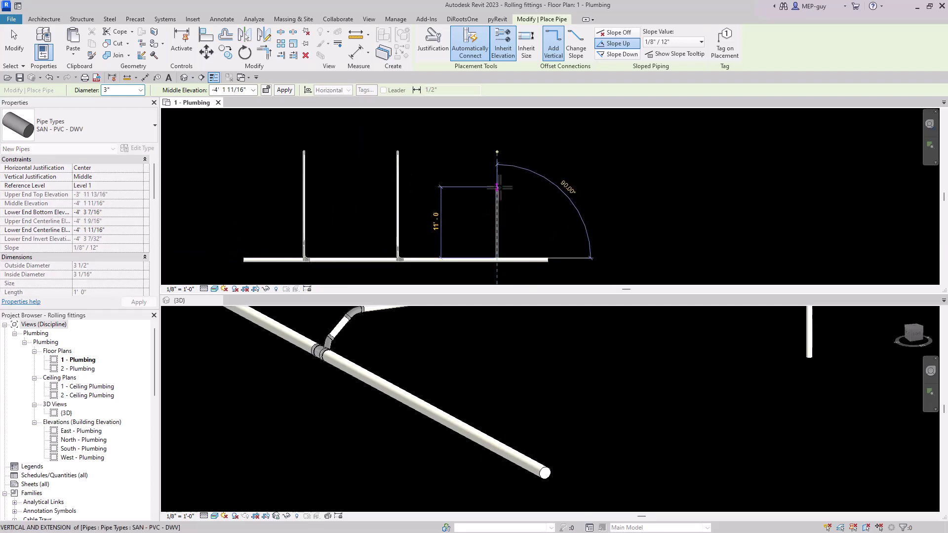
{"action": "left_click", "coordinate": [497, 186]}
Step: Change the branch pipe's slope from 31/256" / 12" to exactly 1/8" / 12" with the Slope tool
{"action": "left_click", "coordinate": [660, 419]}
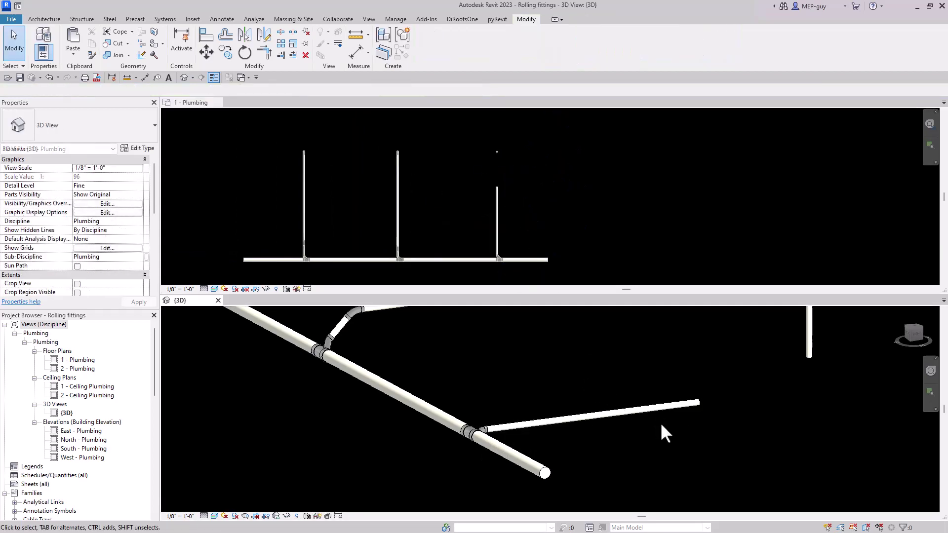
{"action": "left_click", "coordinate": [655, 416]}
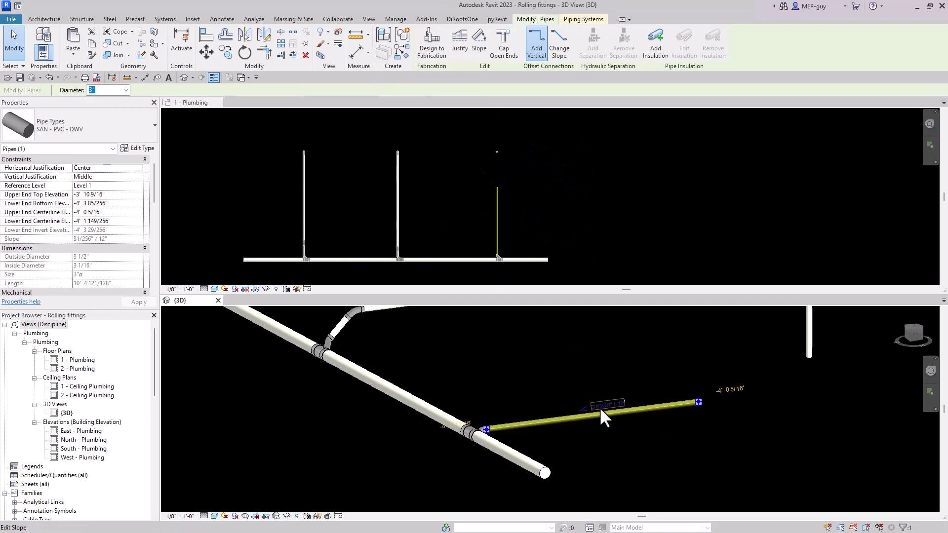
{"action": "scroll", "coordinate": [668, 427], "scroll_direction": "up", "scroll_amount": 1}
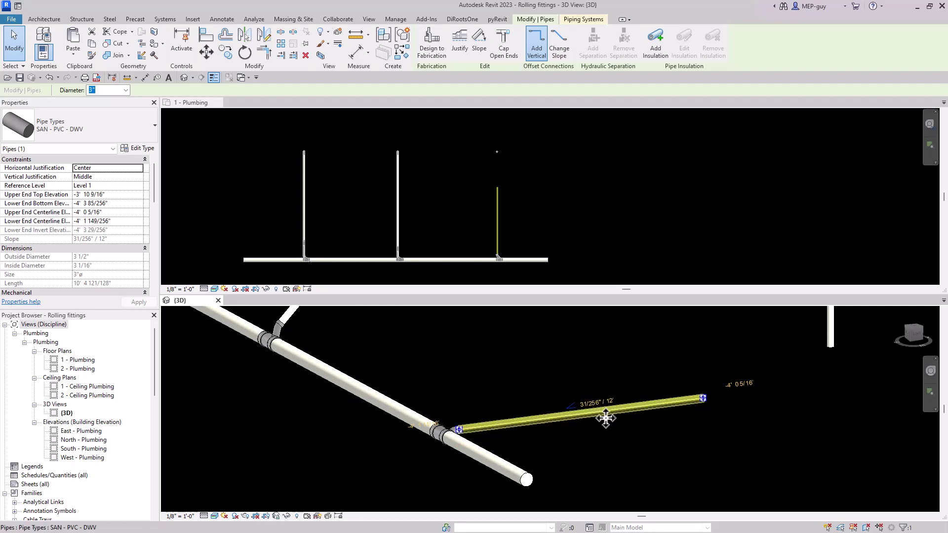
{"action": "left_click", "coordinate": [598, 403]}
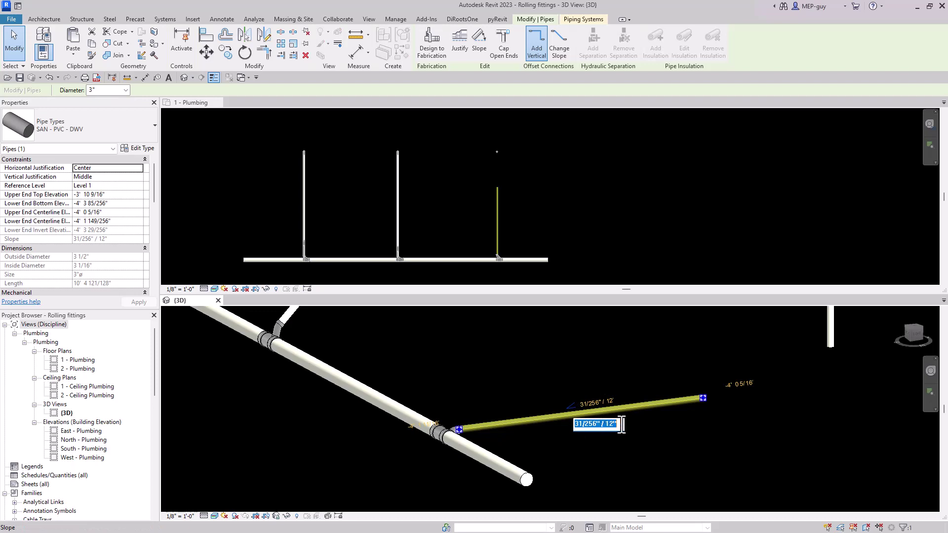
{"action": "key", "text": "Escape"}
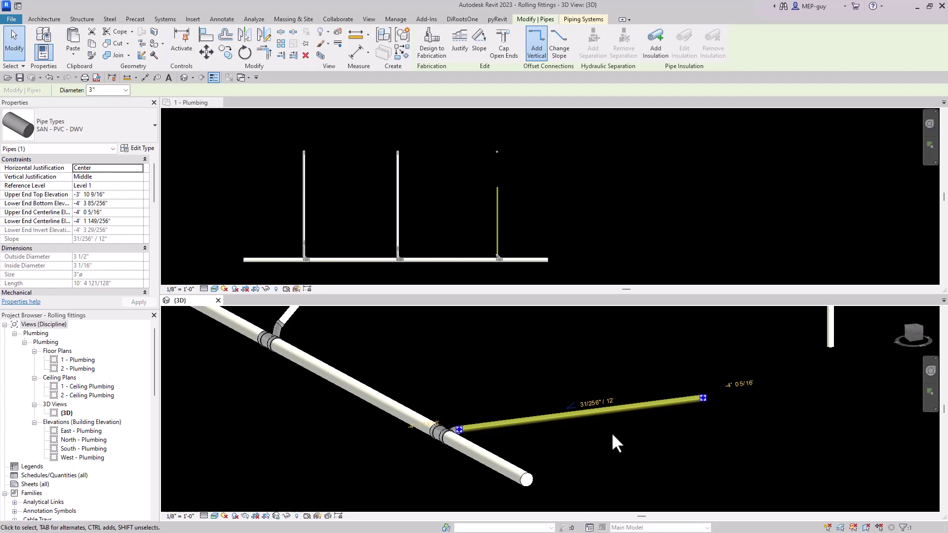
{"action": "left_click", "coordinate": [477, 39]}
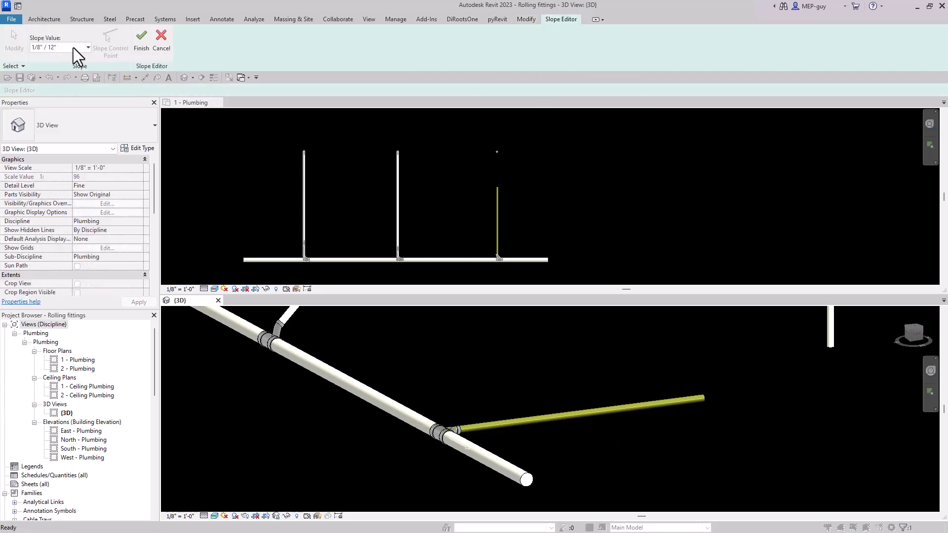
{"action": "left_click", "coordinate": [142, 37]}
{"action": "left_click", "coordinate": [566, 415]}
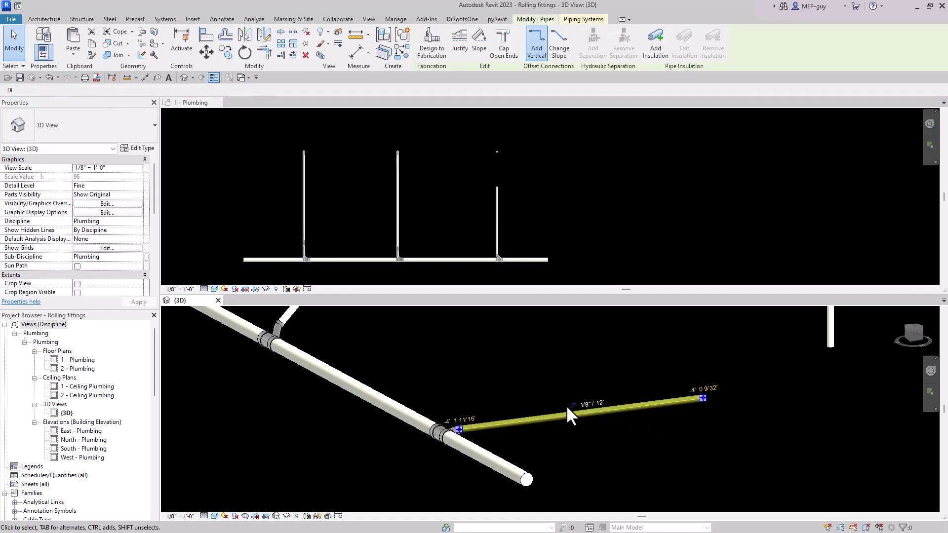
{"action": "scroll", "coordinate": [622, 425], "scroll_direction": "down", "scroll_amount": 2}
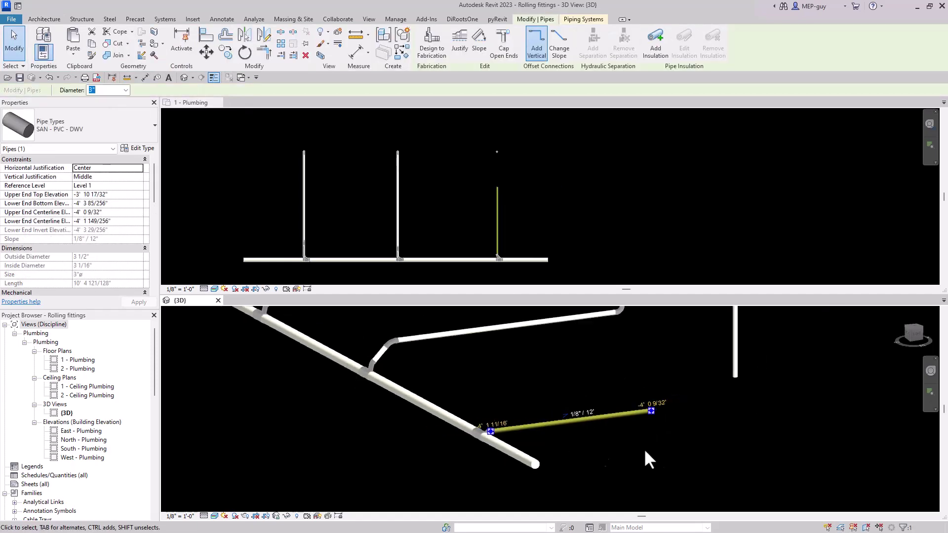
{"action": "left_click", "coordinate": [694, 434]}
{"action": "middle_click_drag", "start_coordinate": [694, 434], "coordinate": [633, 462]}
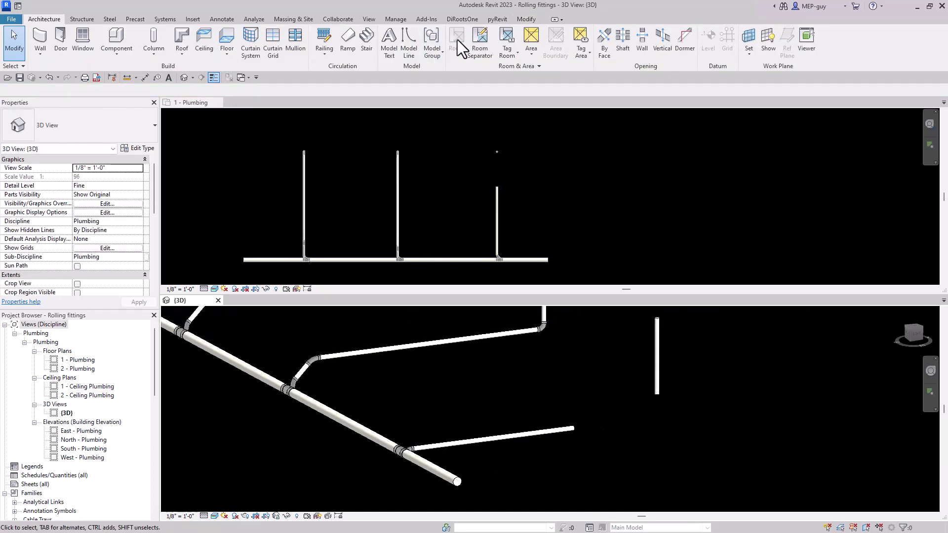
Step: Join the new sloped branch to the third riser with an elbow using Trim/Extend to Corner
{"action": "left_click", "coordinate": [525, 19]}
{"action": "left_click", "coordinate": [265, 55]}
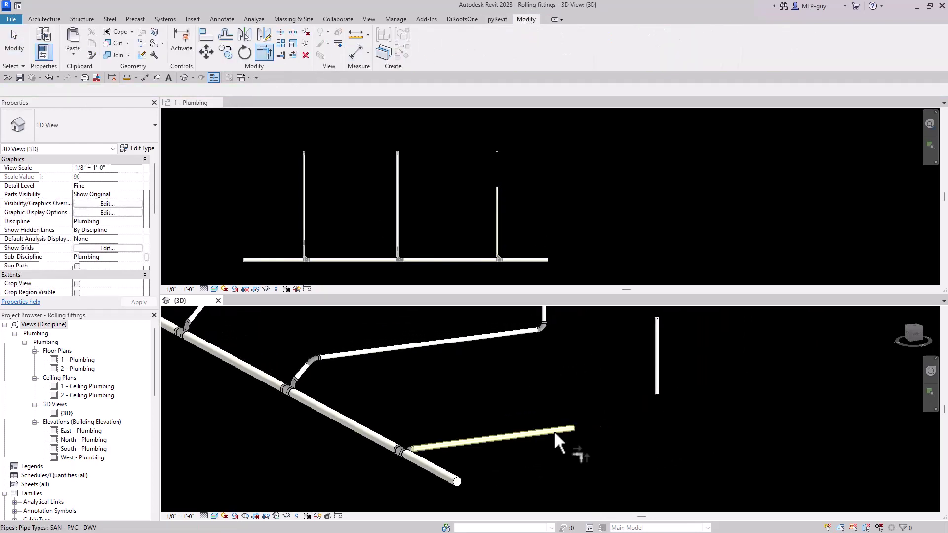
{"action": "left_click", "coordinate": [554, 430]}
{"action": "left_click", "coordinate": [659, 372]}
{"action": "key", "text": "Escape"}
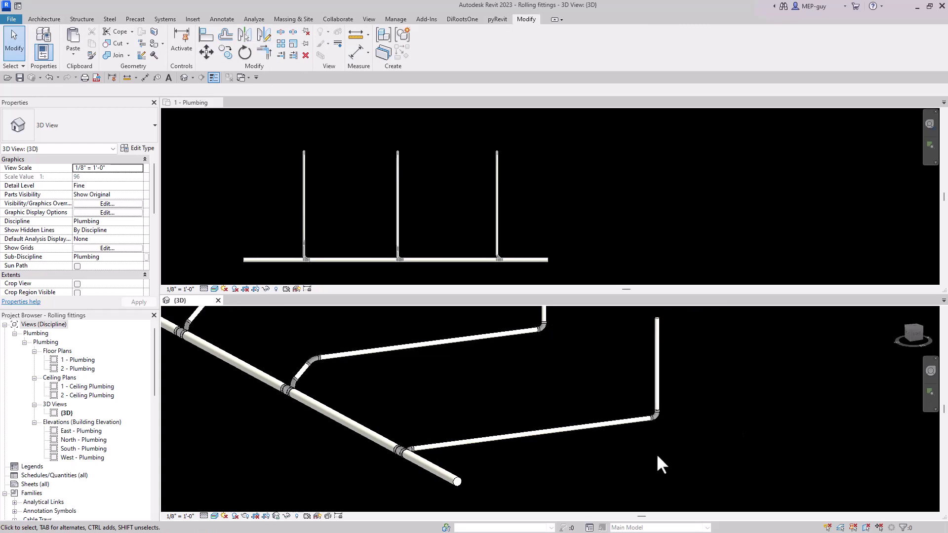
{"action": "middle_click_drag", "start_coordinate": [656, 453], "coordinate": [632, 444]}
{"action": "scroll", "coordinate": [661, 452], "scroll_direction": "down", "scroll_amount": 3}
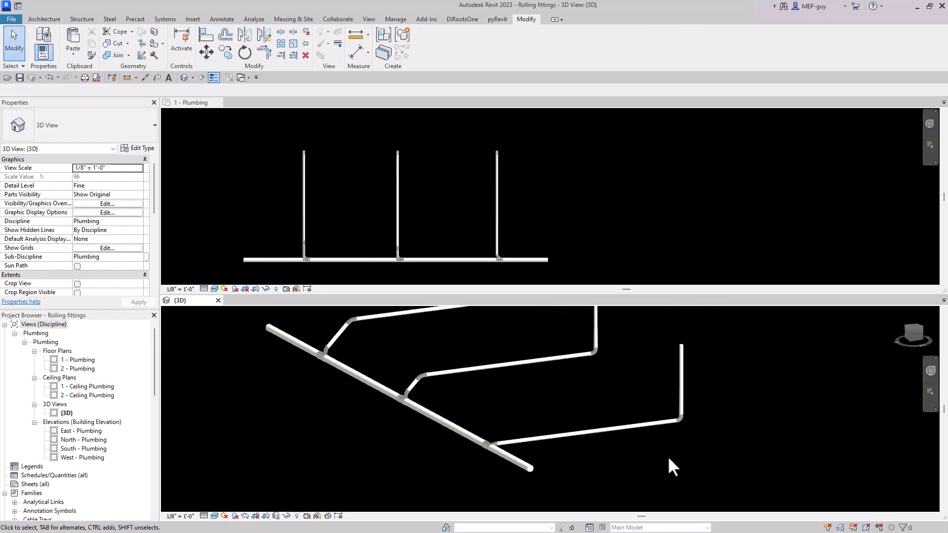
{"action": "middle_click_drag", "start_coordinate": [566, 399], "coordinate": [577, 435]}
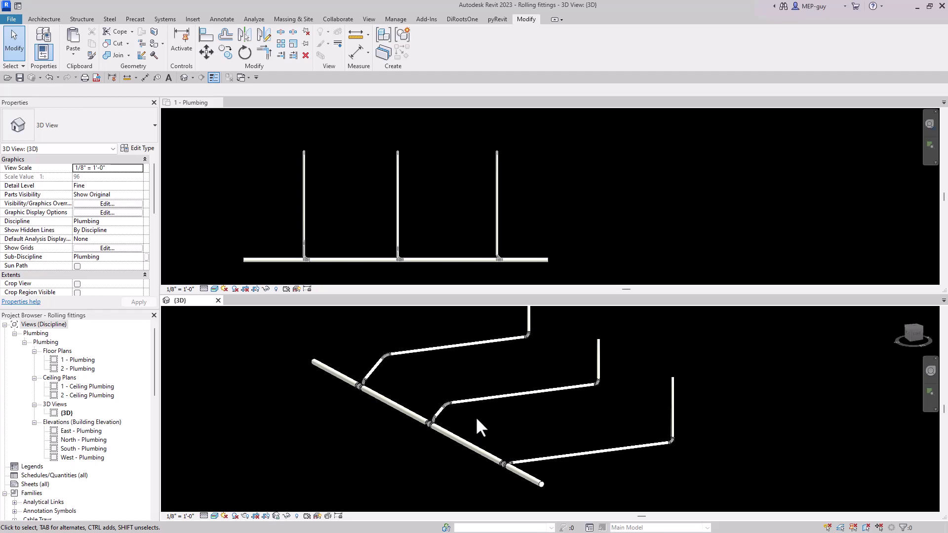
{"action": "middle_click_drag", "start_coordinate": [549, 363], "coordinate": [529, 368]}
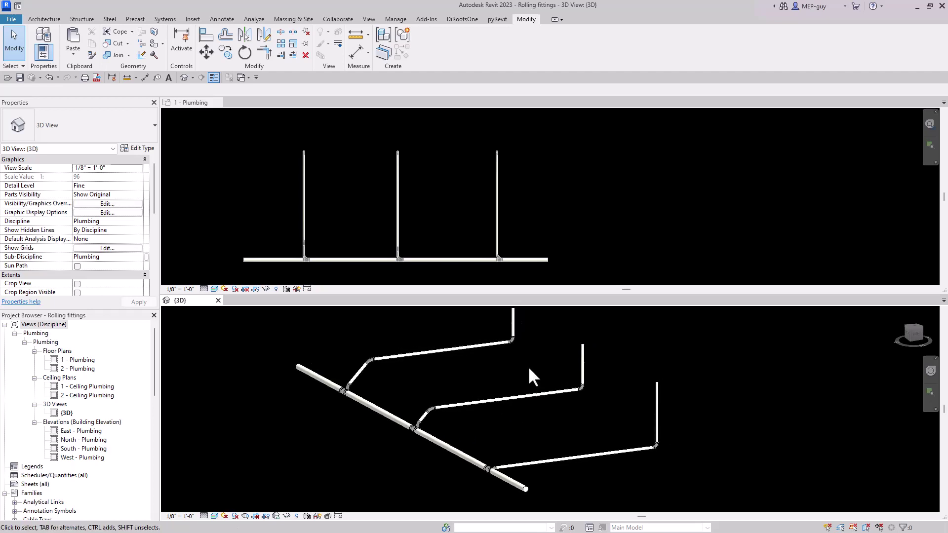